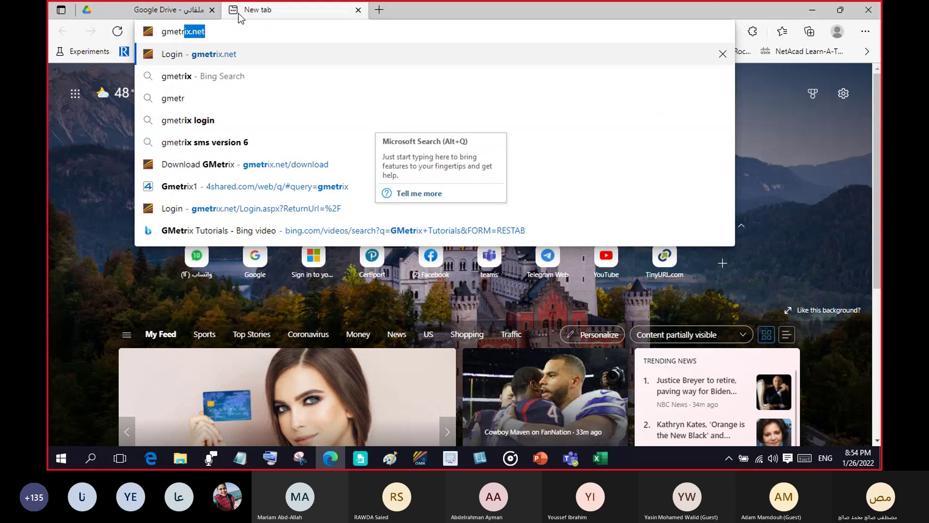
# Open the Download GMetrix SMS page in Edge and paste its web address into the Notepad note
pyautogui.write('x')
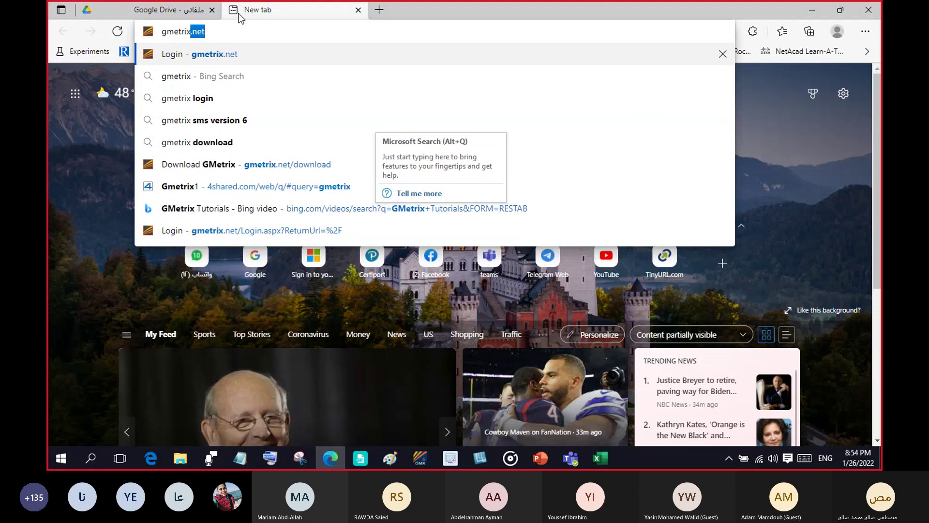
pyautogui.click(304, 164)
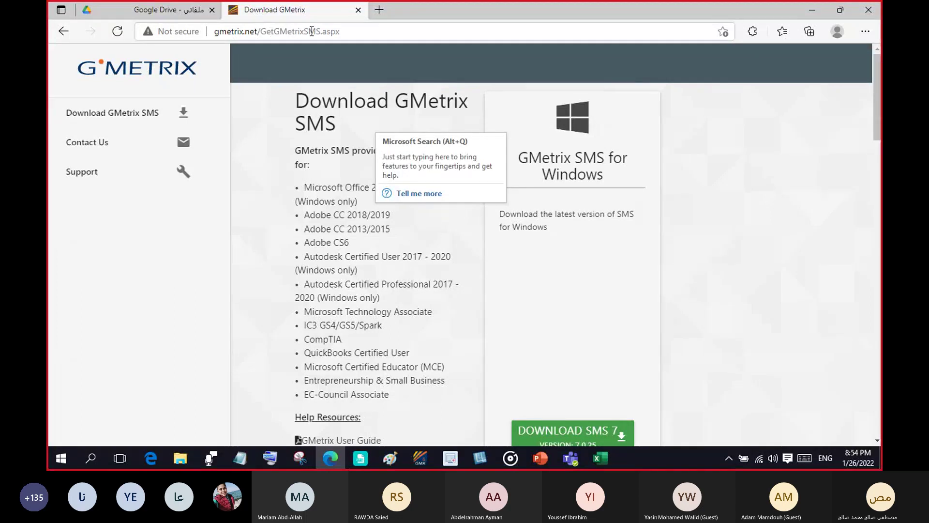
pyautogui.click(311, 31)
pyautogui.hotkey('ctrl', 'c')
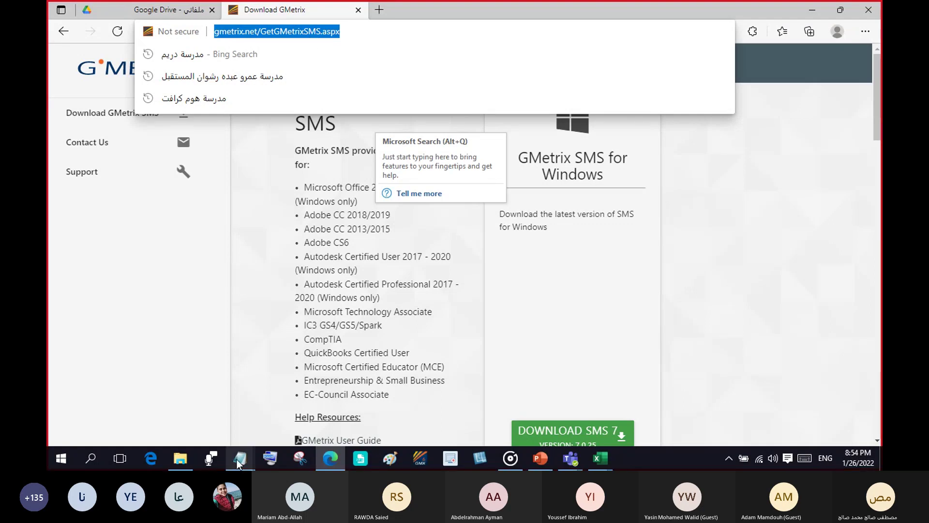
pyautogui.moveTo(237, 460)
pyautogui.click(643, 395)
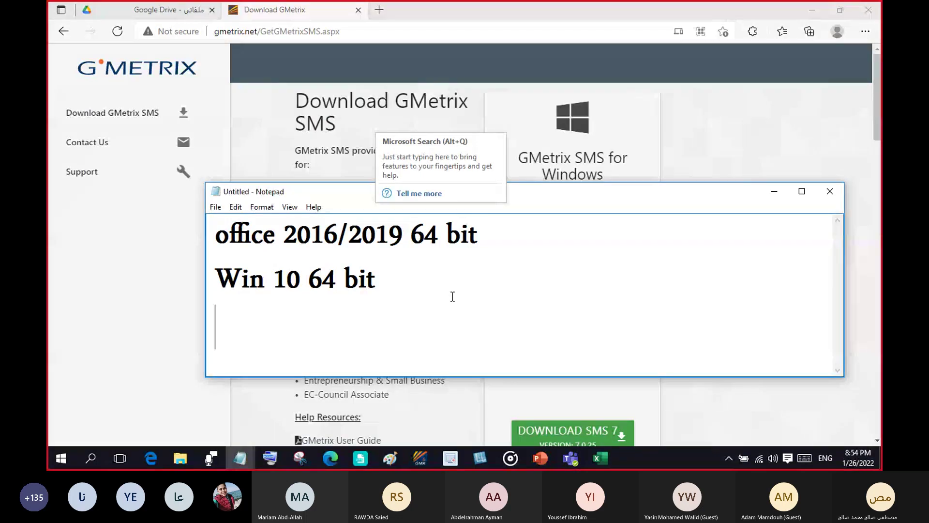
pyautogui.hotkey('ctrl', 'v')
pyautogui.click(750, 88)
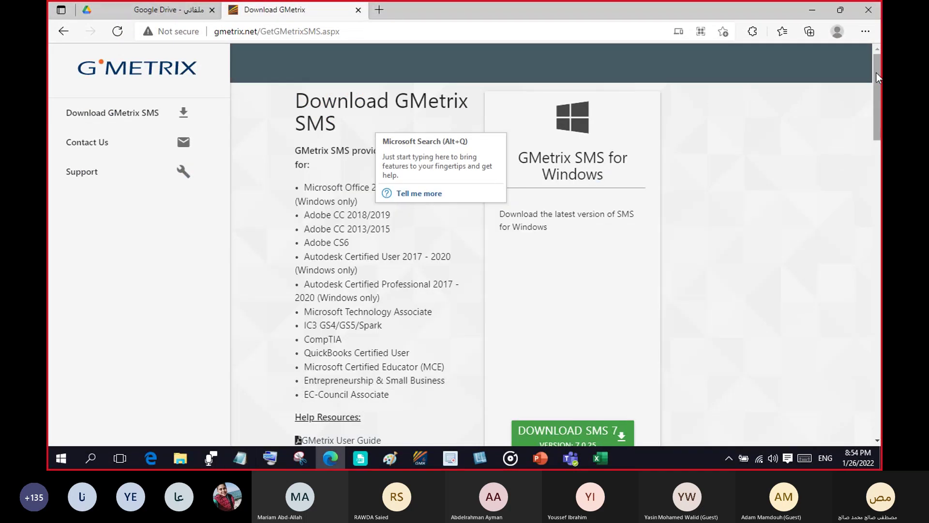
pyautogui.moveTo(876, 73); pyautogui.dragTo(876, 102)
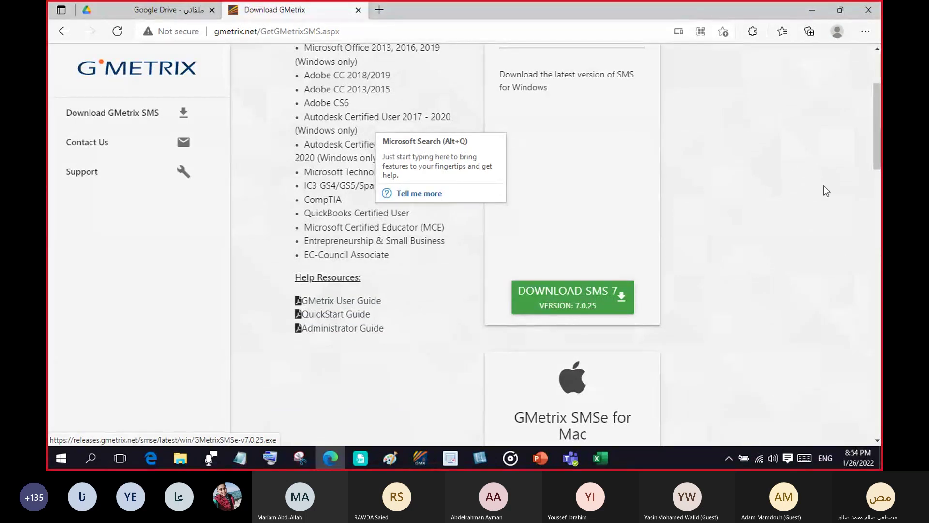
pyautogui.moveTo(880, 121); pyautogui.dragTo(874, 93)
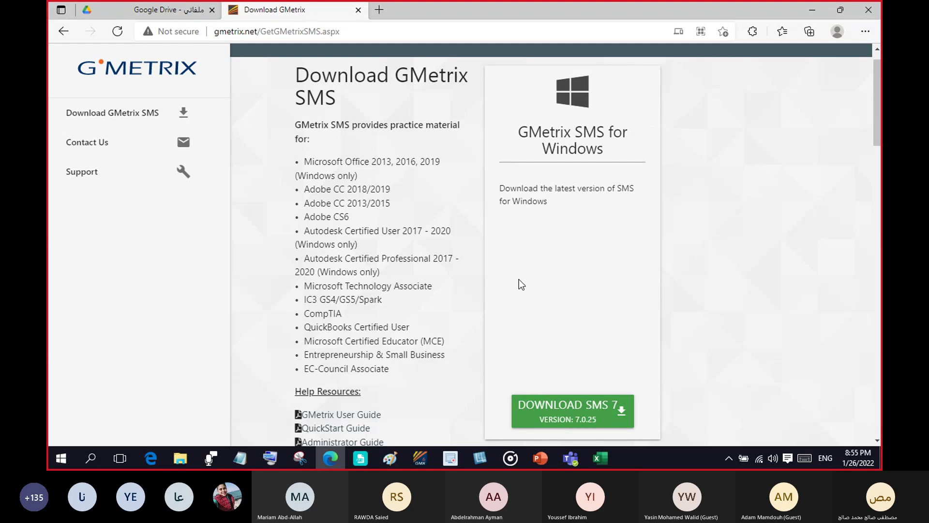
# Launch GMetrix SMS and leave its username and password fields empty, clearing a stray character
pyautogui.click(419, 458)
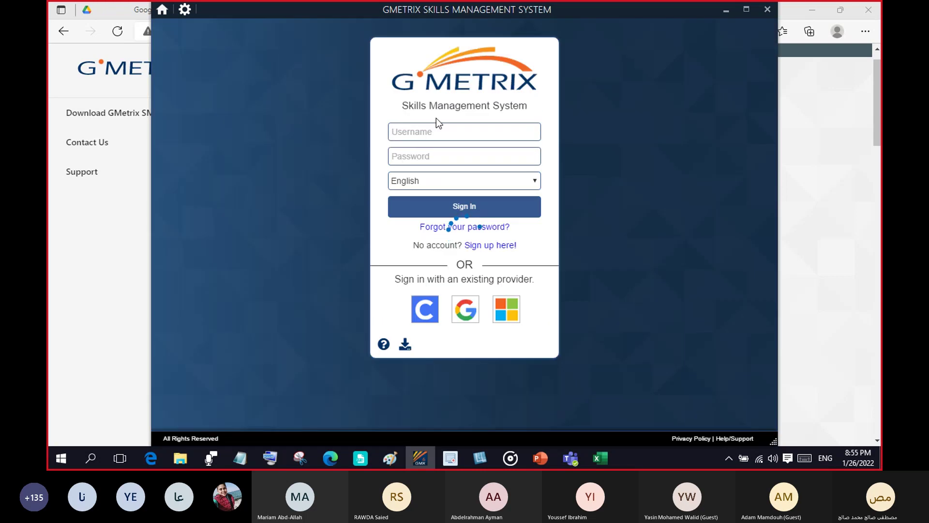
pyautogui.click(436, 130)
pyautogui.click(430, 160)
pyautogui.click(429, 130)
pyautogui.click(419, 155)
pyautogui.write('a')
pyautogui.press('BackSpace')
# Add the account password on a new line below the download address in Notepad
pyautogui.moveTo(247, 456)
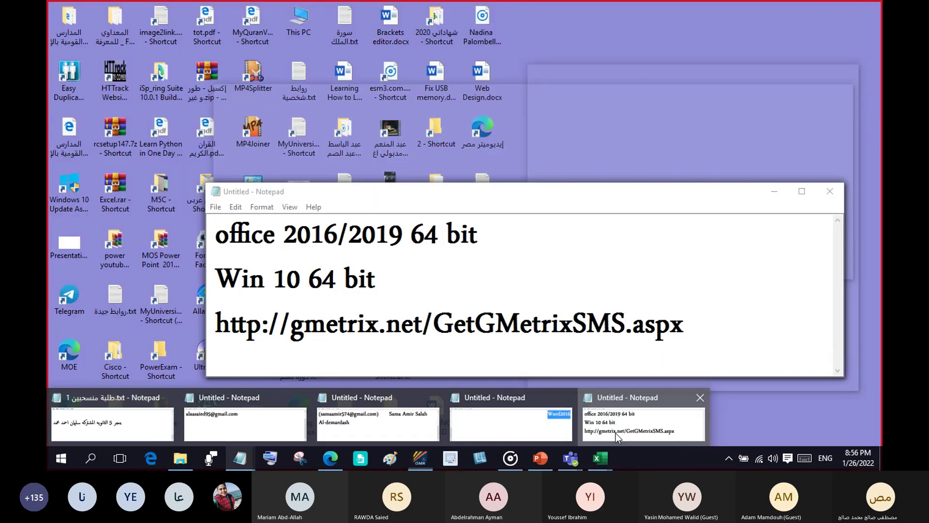
pyautogui.click(616, 434)
pyautogui.press('Return')
pyautogui.press('Return')
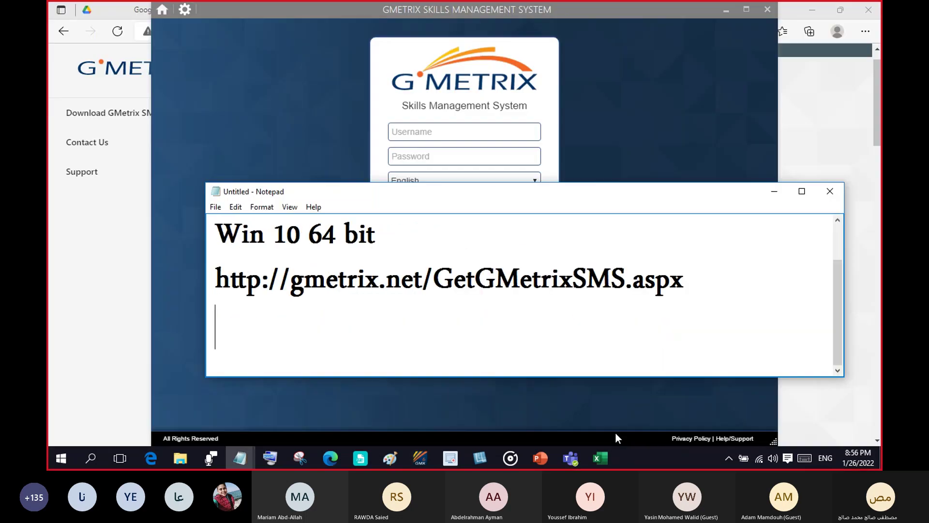
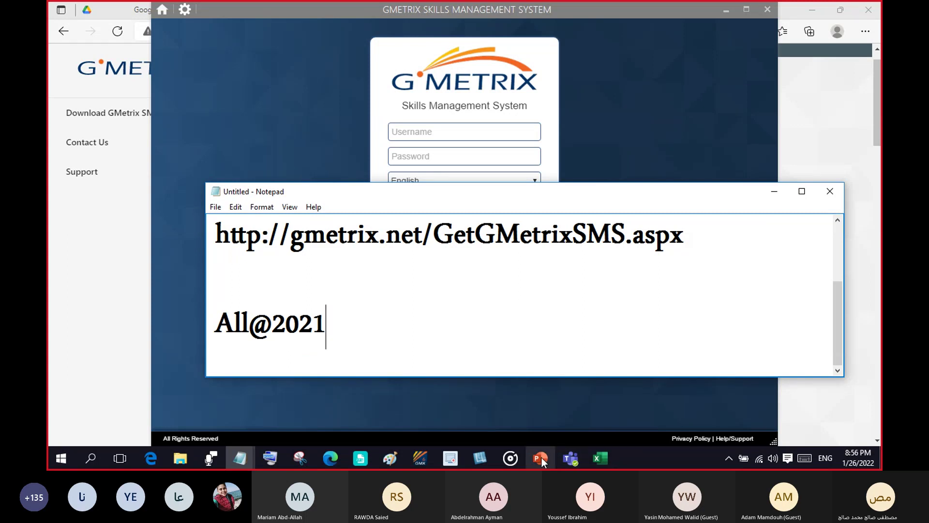
pyautogui.moveTo(591, 457)
pyautogui.moveTo(678, 401)
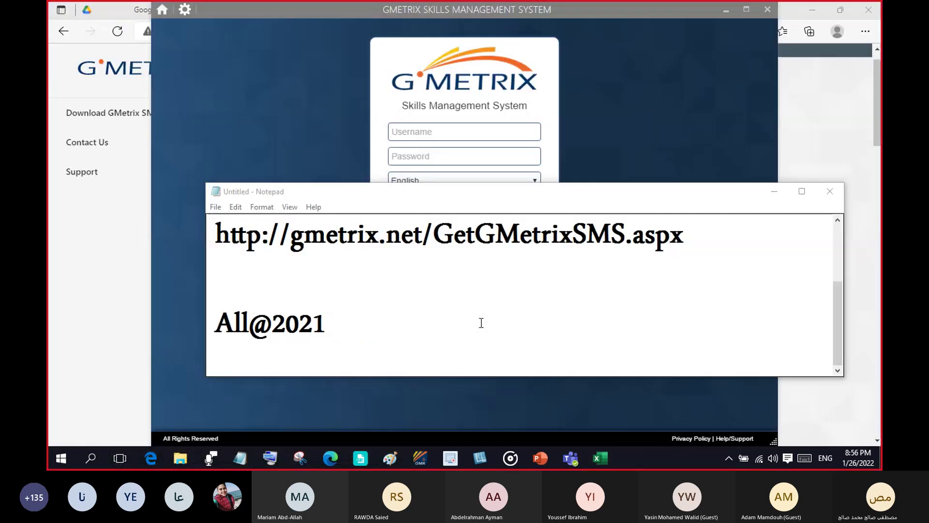
# Bring Excel forward, close the Feedback pane and maximize the workbook on Sheet1
pyautogui.hotkey('alt', 'Tab')
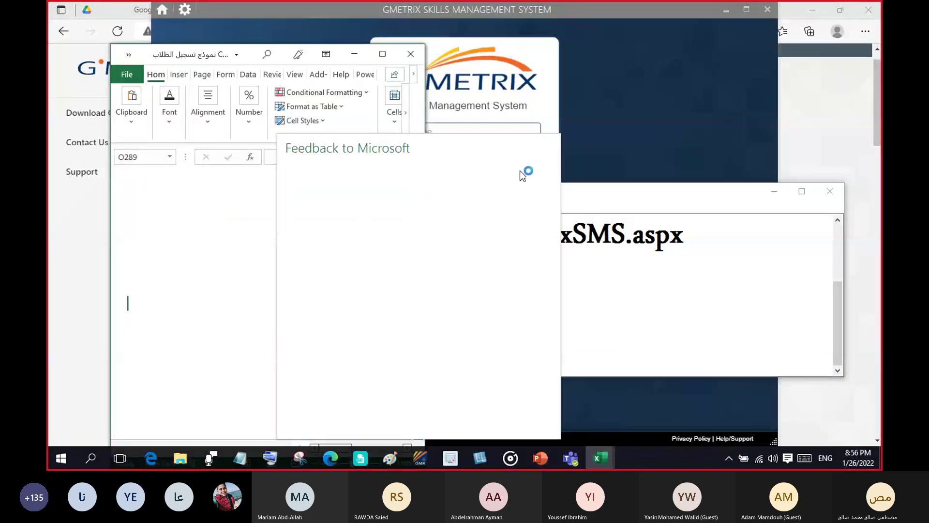
pyautogui.click(546, 147)
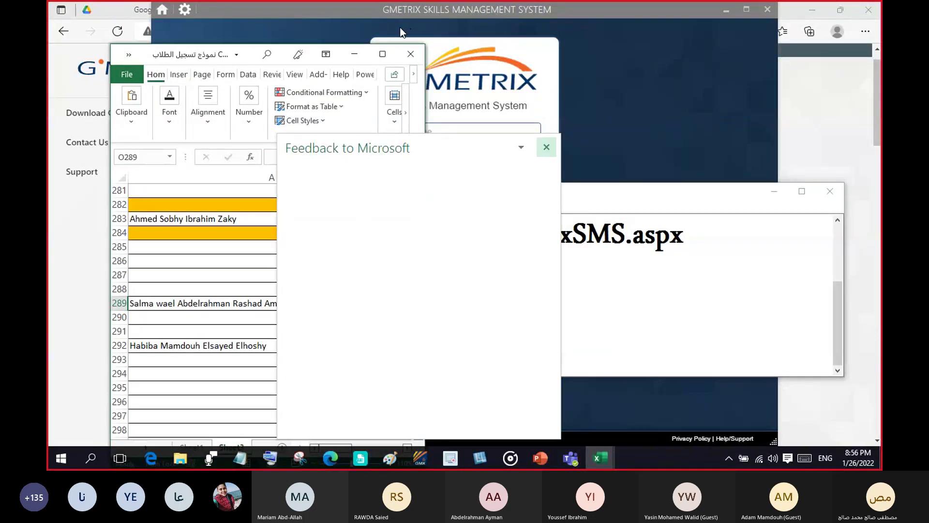
pyautogui.click(385, 54)
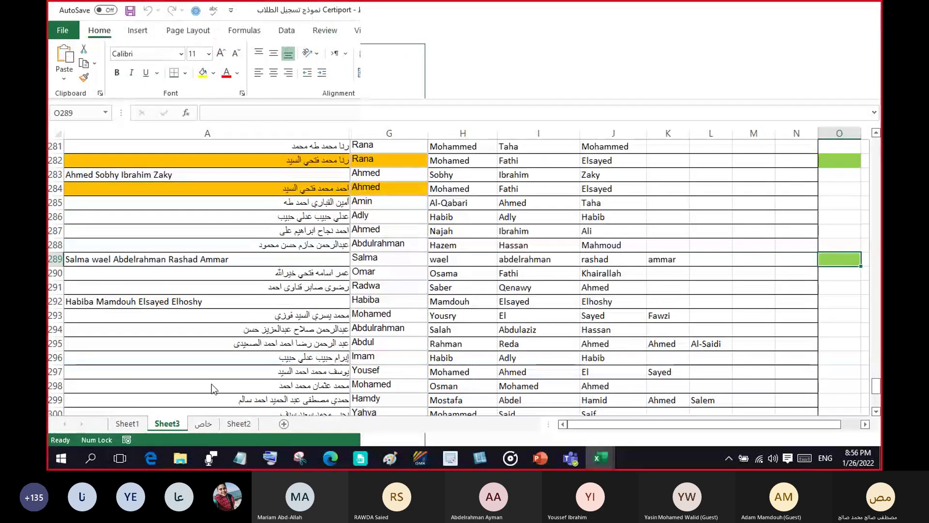
pyautogui.click(134, 424)
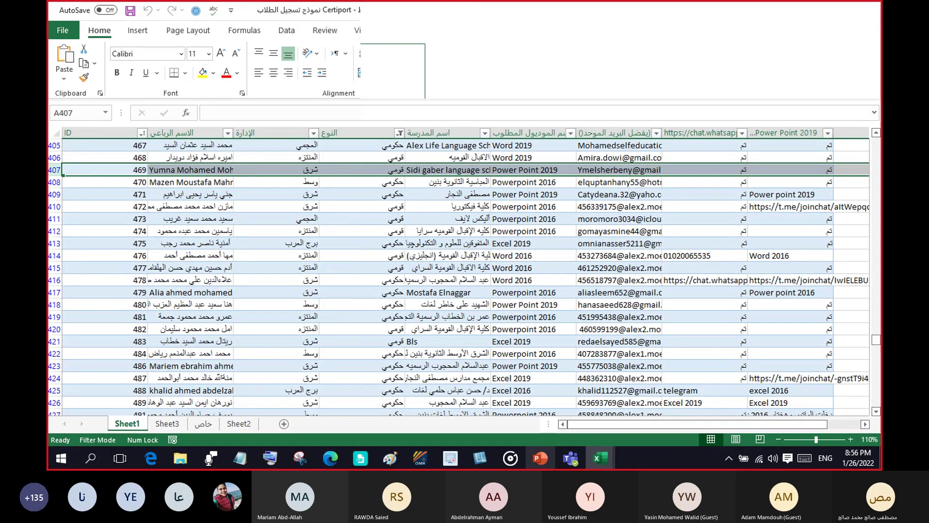
# Open Certiport2022_Alex1.xlsx from Excel's recent workbooks list
pyautogui.click(603, 458)
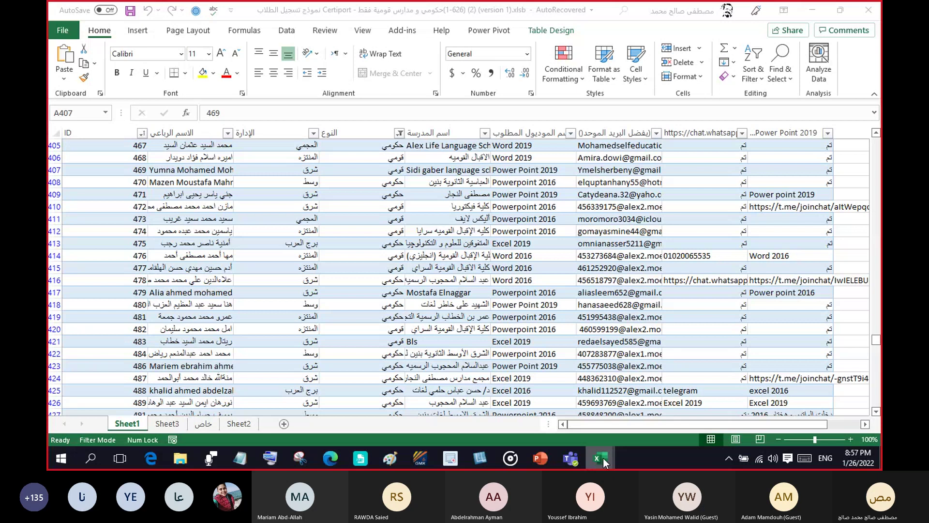
pyautogui.rightClick(603, 458)
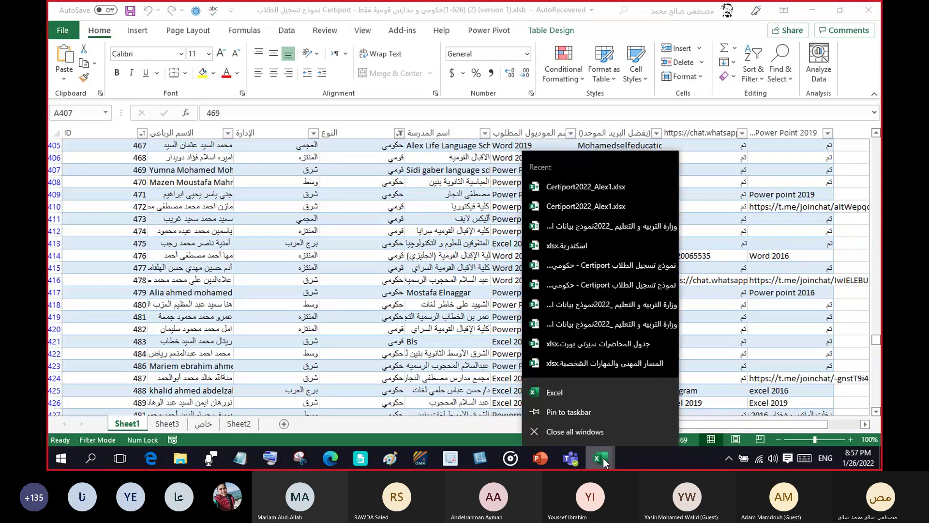
pyautogui.click(597, 189)
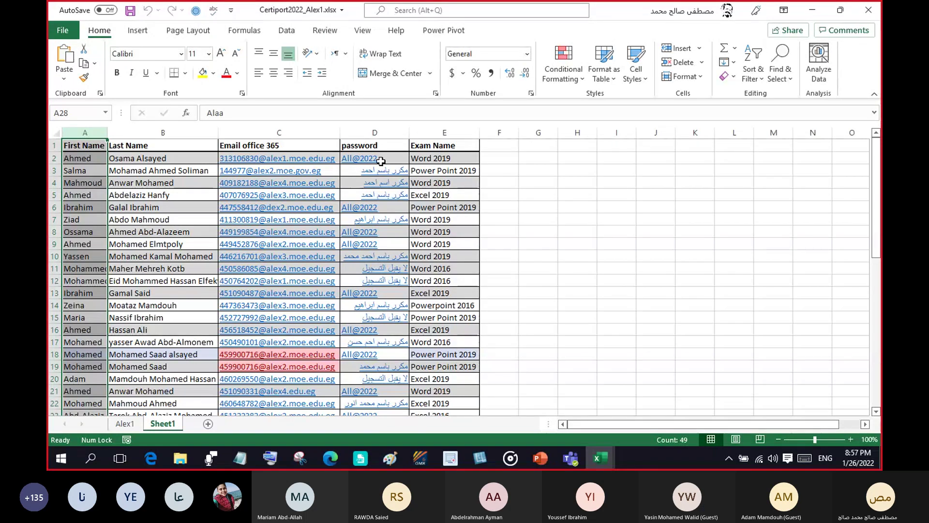
# Replace the last digit of the noted password so it matches the workbook
pyautogui.moveTo(247, 451)
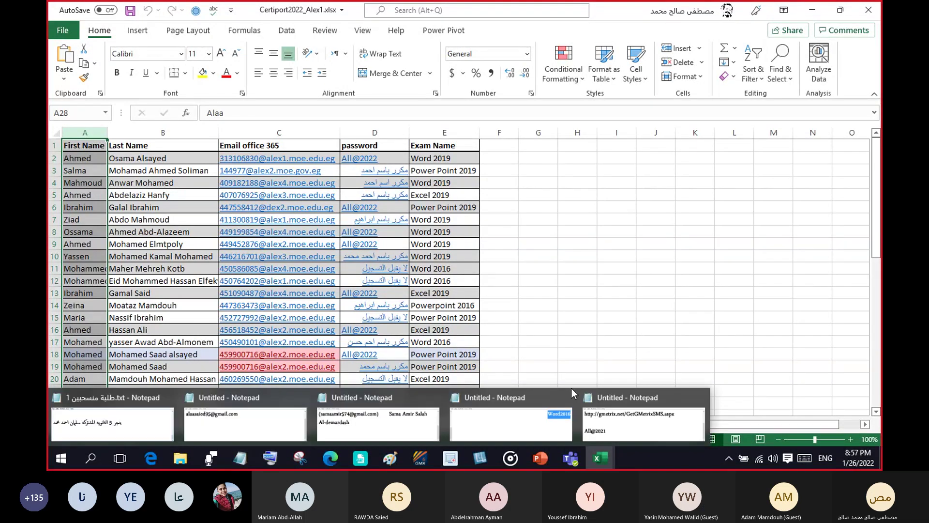
pyautogui.click(617, 425)
pyautogui.press('BackSpace')
pyautogui.write('2')
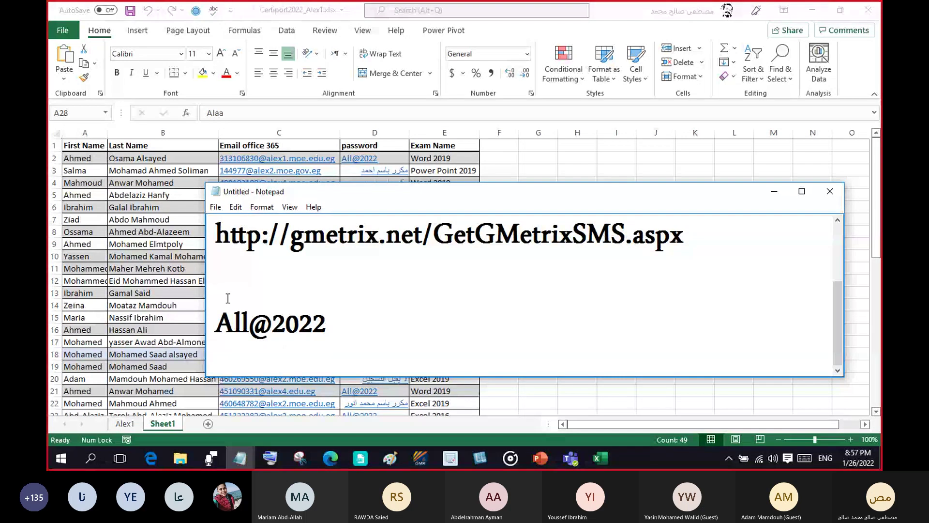
# Sign in to GMetrix SMS with the student's e-mail username and account password
pyautogui.click(417, 461)
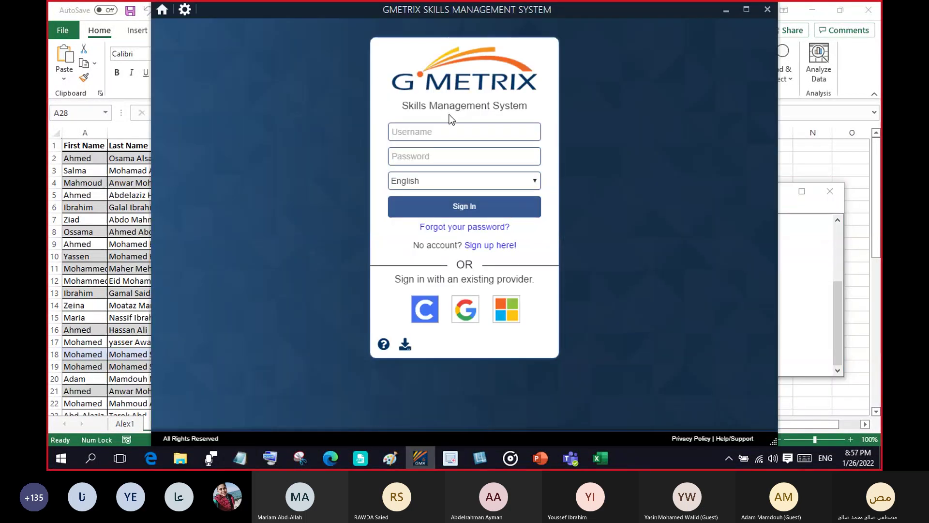
pyautogui.click(446, 136)
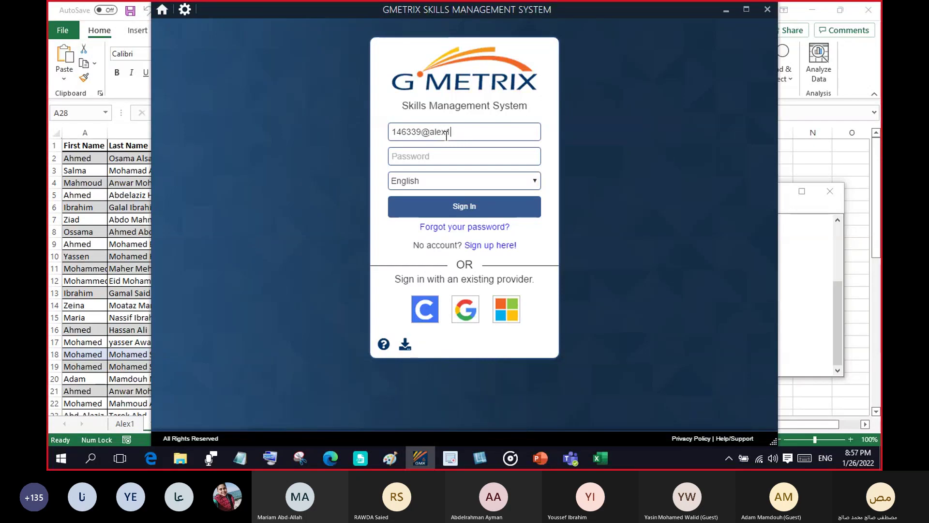
pyautogui.click(452, 151)
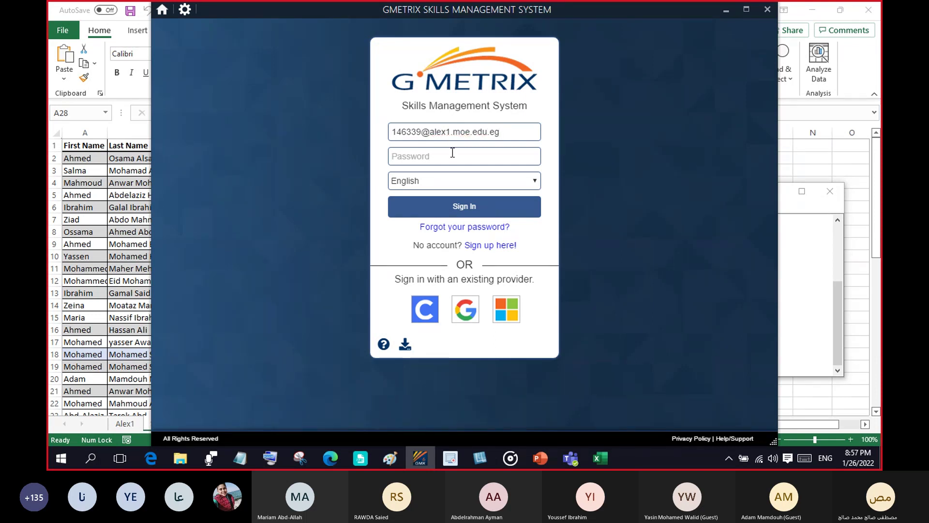
pyautogui.click(491, 213)
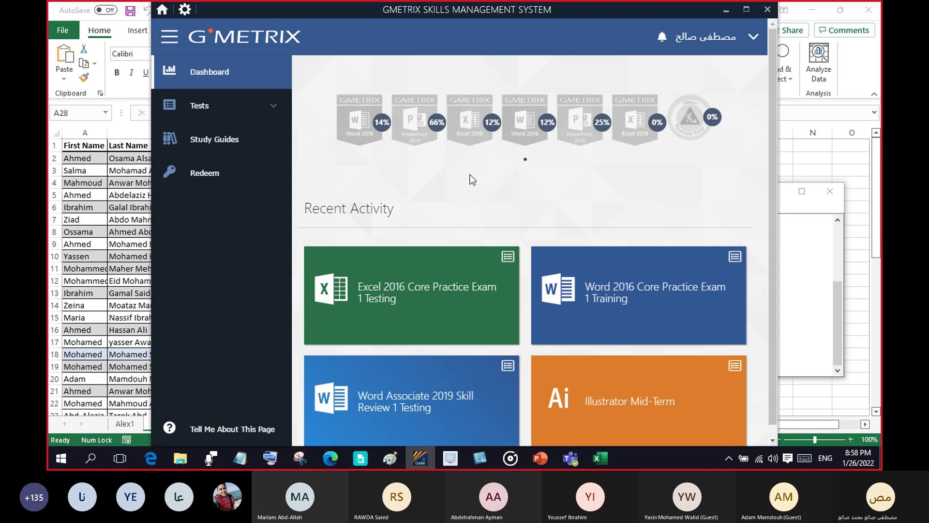
# Go to the New Test page under Tests in the sidebar
pyautogui.click(213, 108)
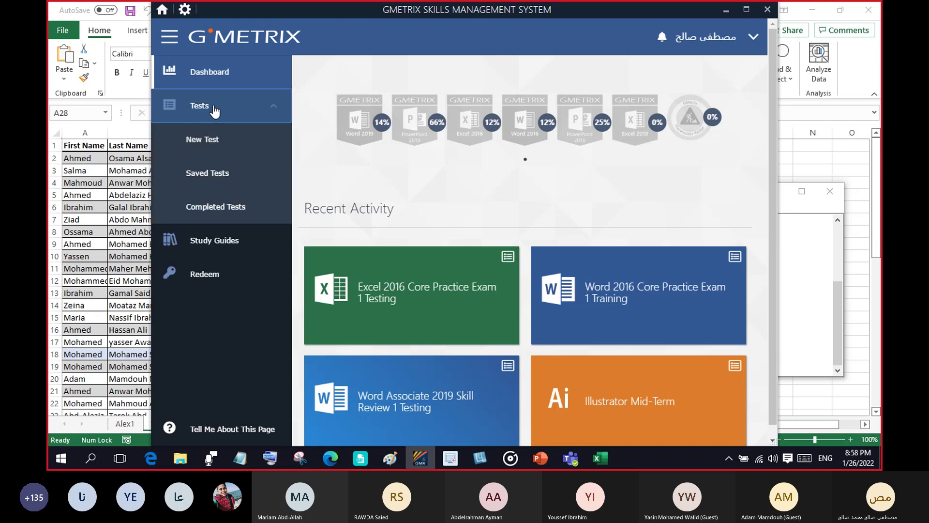
pyautogui.click(210, 139)
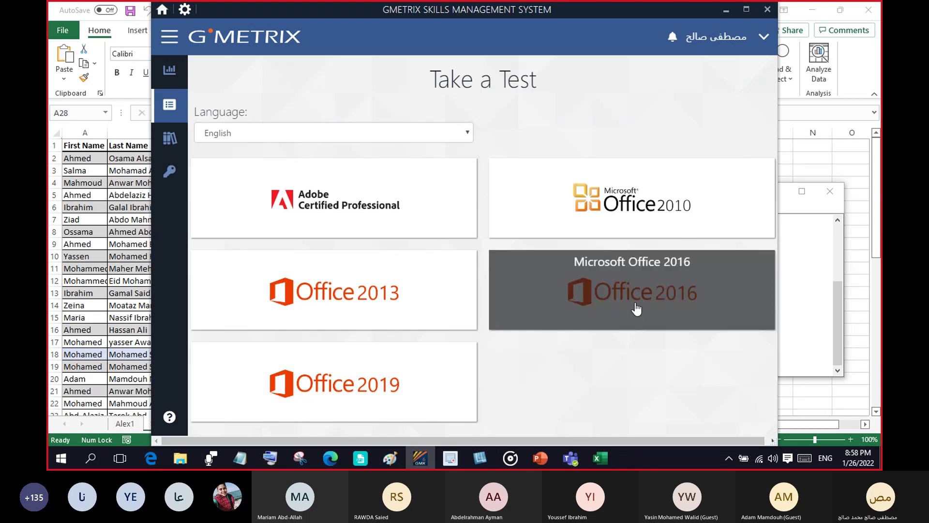
# Choose the Office 2019 exam family and scroll its category list
pyautogui.click(439, 377)
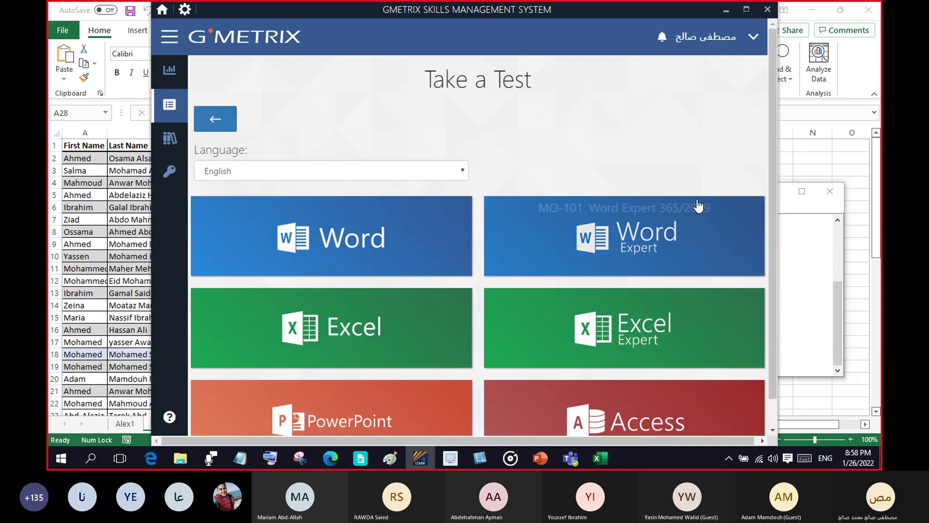
pyautogui.moveTo(774, 138); pyautogui.dragTo(782, 207)
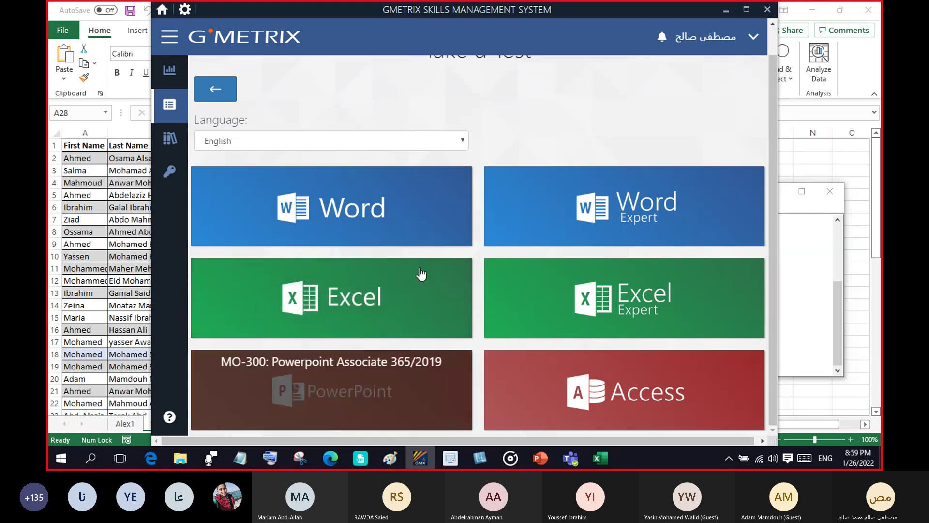
# Open the Word category and scroll through the Word Associate 2019 practice exams
pyautogui.click(398, 226)
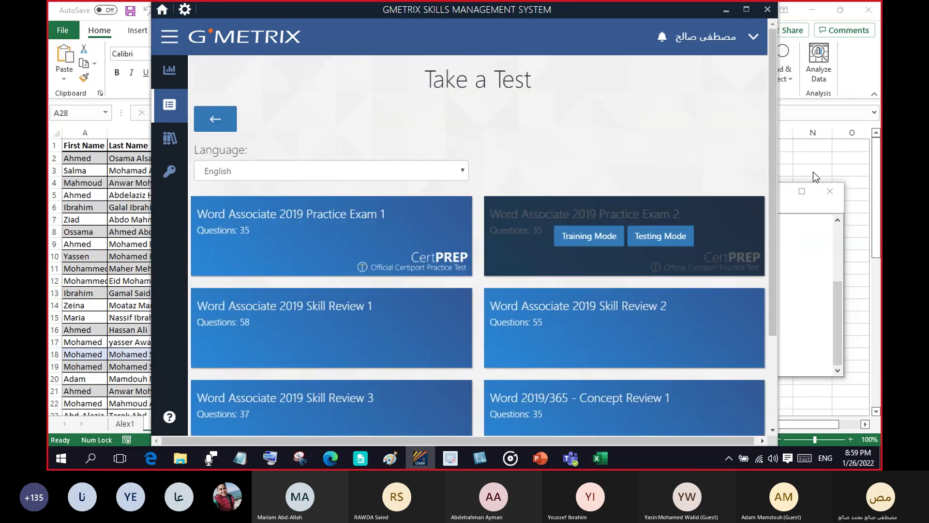
pyautogui.scroll(-1, 772, 203)
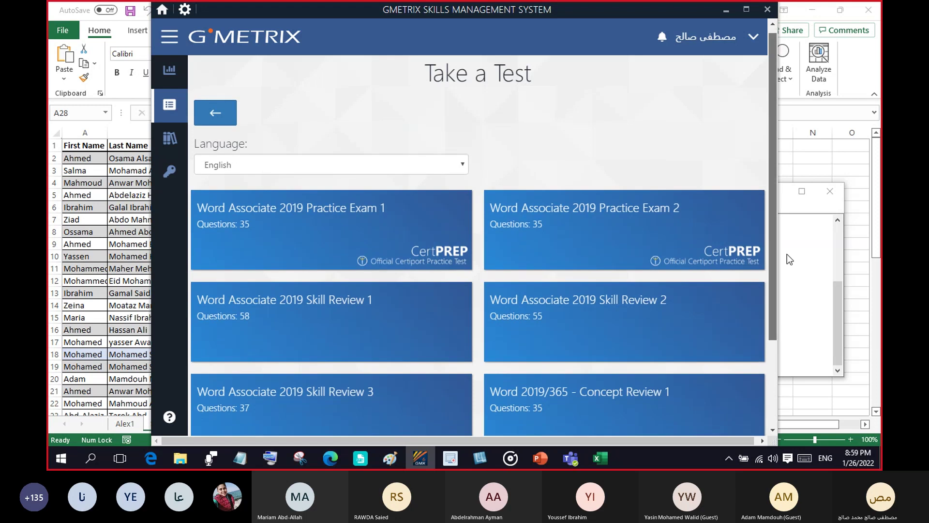
pyautogui.scroll(-1, 756, 176)
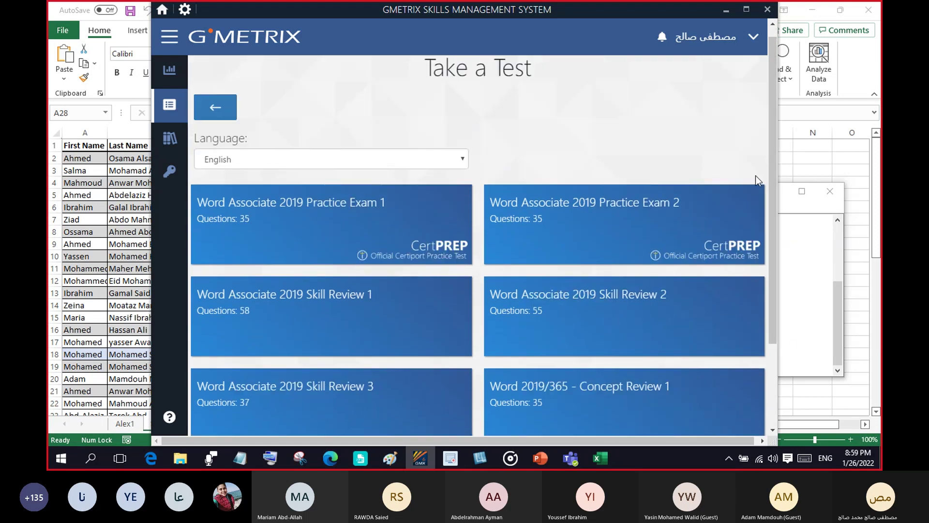
pyautogui.moveTo(428, 228)
pyautogui.moveTo(395, 211)
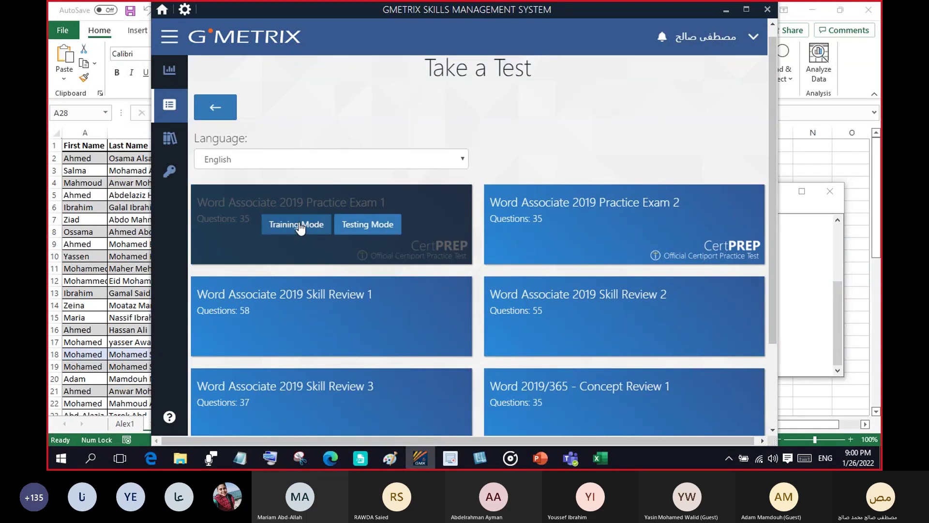
# Try launching Practice Exam 1 in Testing Mode, then in Training Mode
pyautogui.click(364, 228)
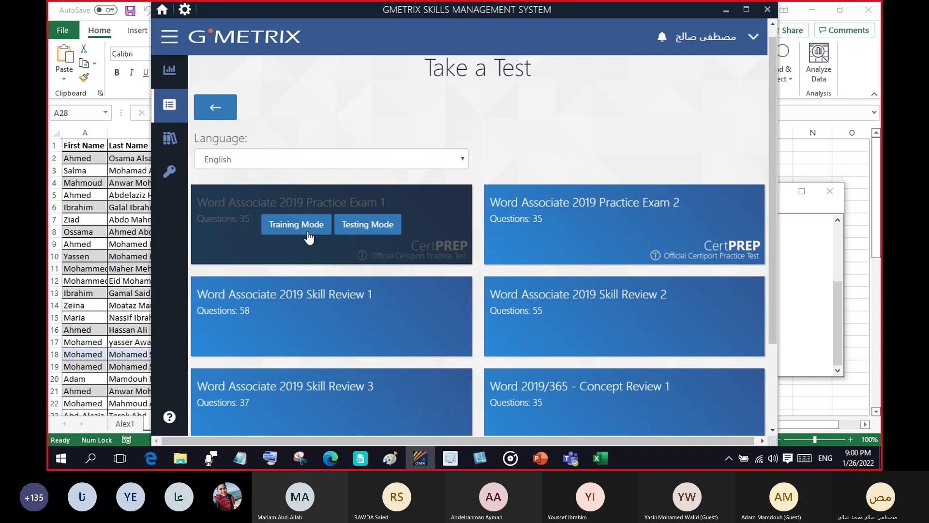
pyautogui.click(307, 236)
pyautogui.moveTo(626, 206)
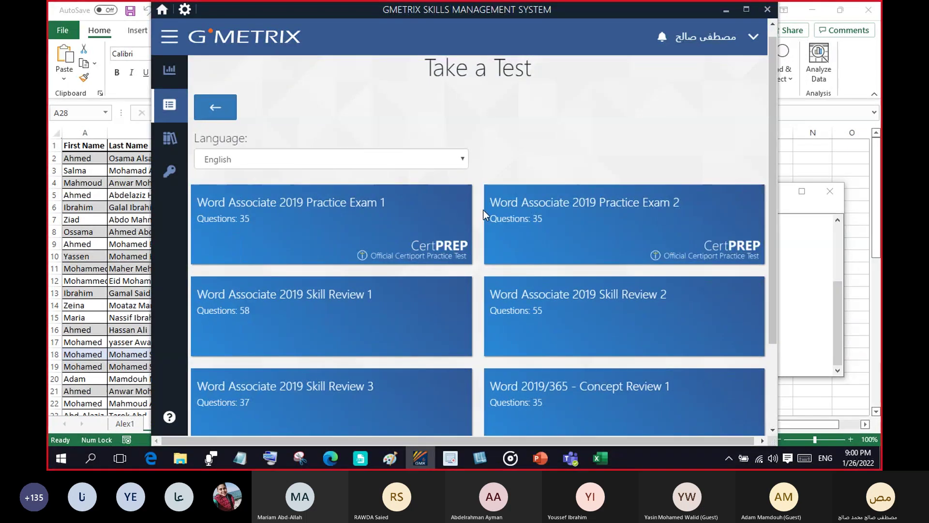
pyautogui.moveTo(306, 298)
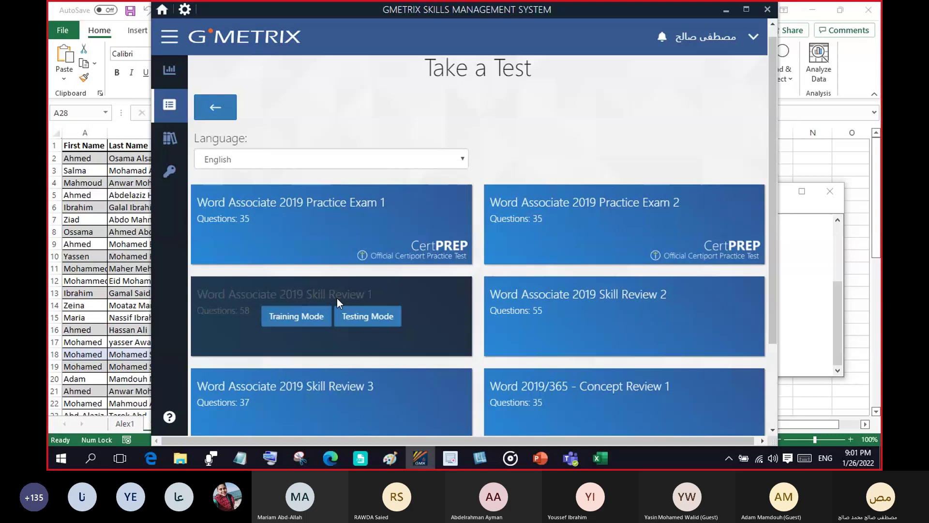
pyautogui.moveTo(772, 244); pyautogui.dragTo(803, 339)
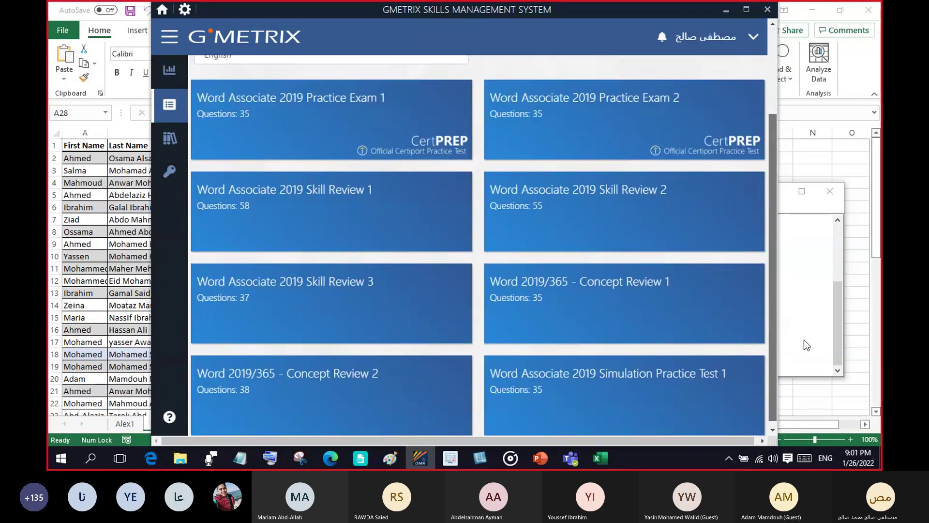
pyautogui.moveTo(378, 386)
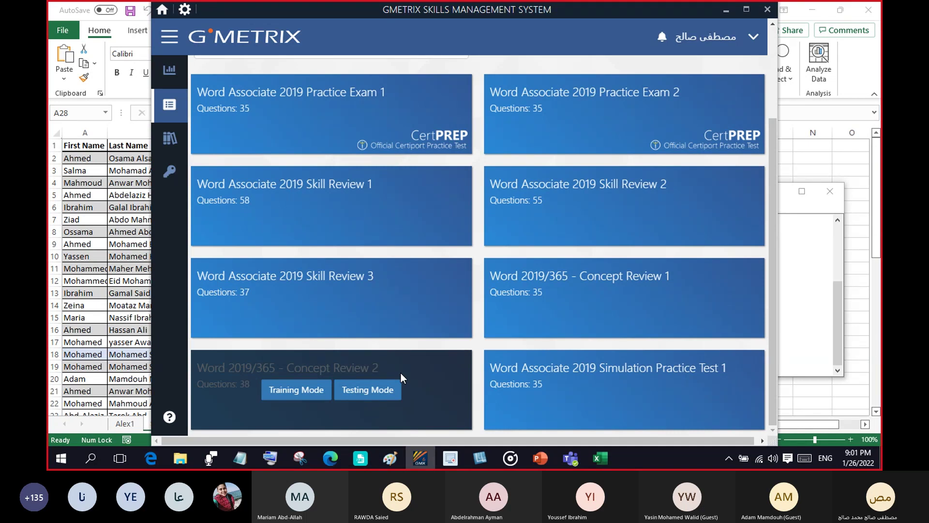
pyautogui.click(320, 389)
pyautogui.moveTo(360, 126)
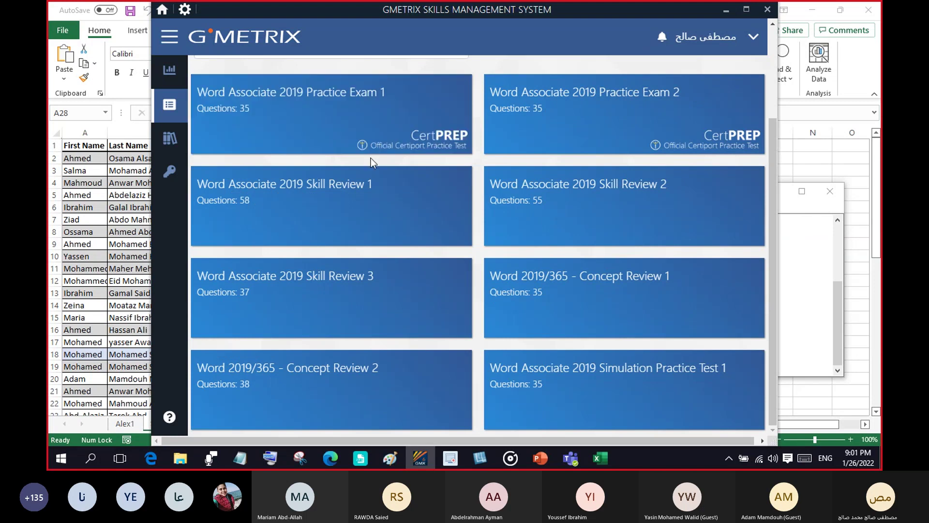
pyautogui.moveTo(363, 217)
pyautogui.moveTo(593, 268)
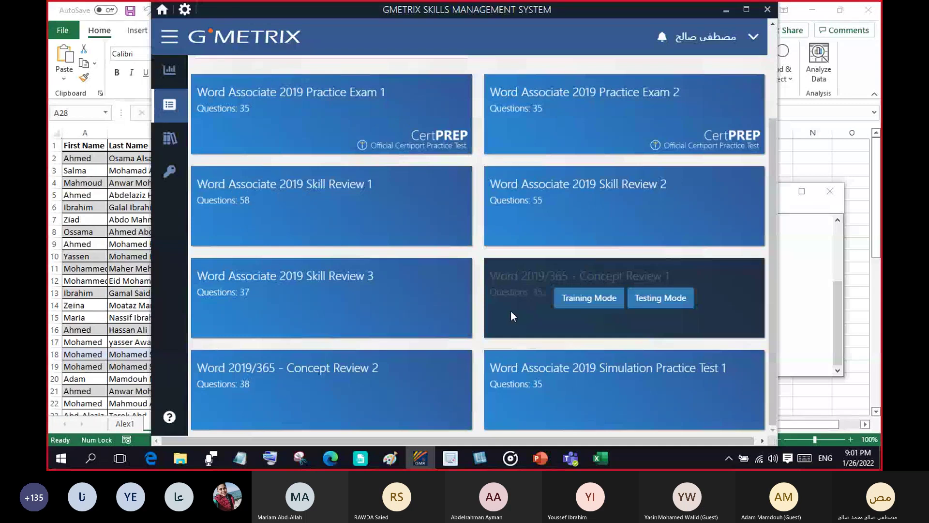
pyautogui.moveTo(362, 401)
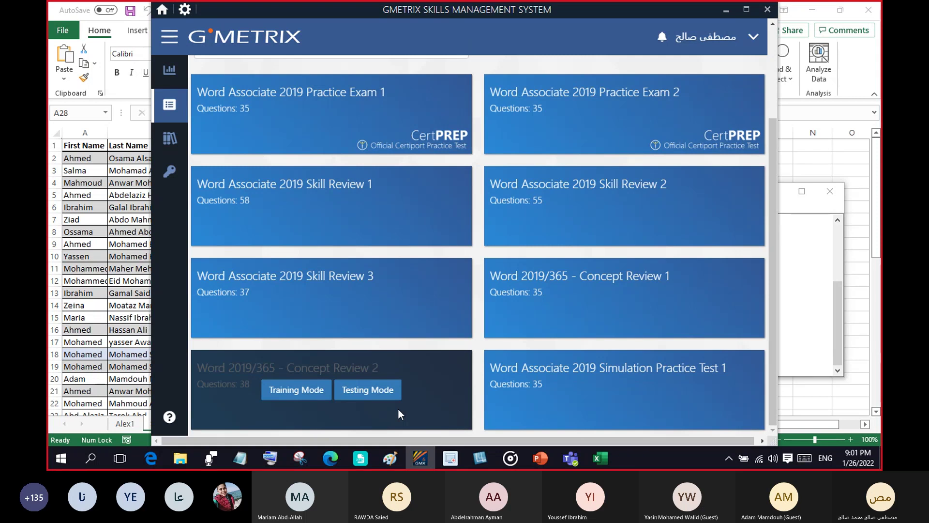
pyautogui.click(737, 41)
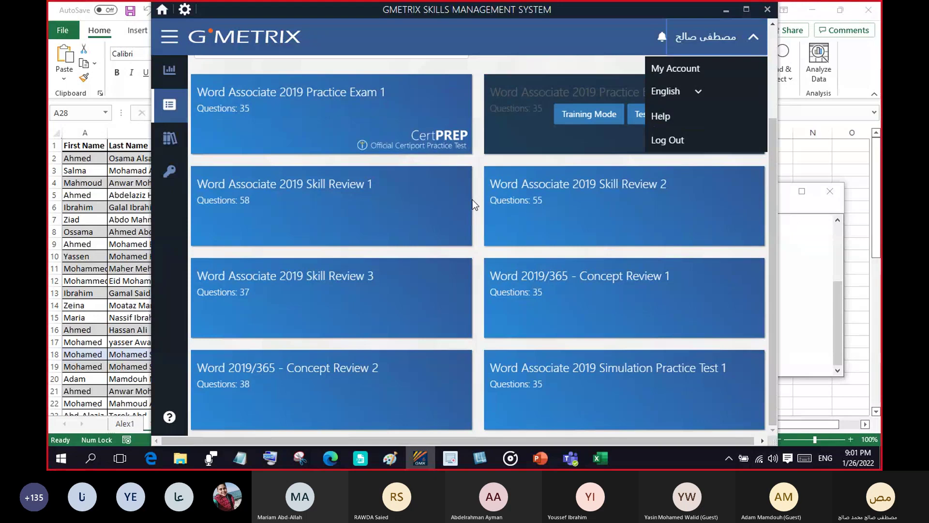
pyautogui.moveTo(300, 116)
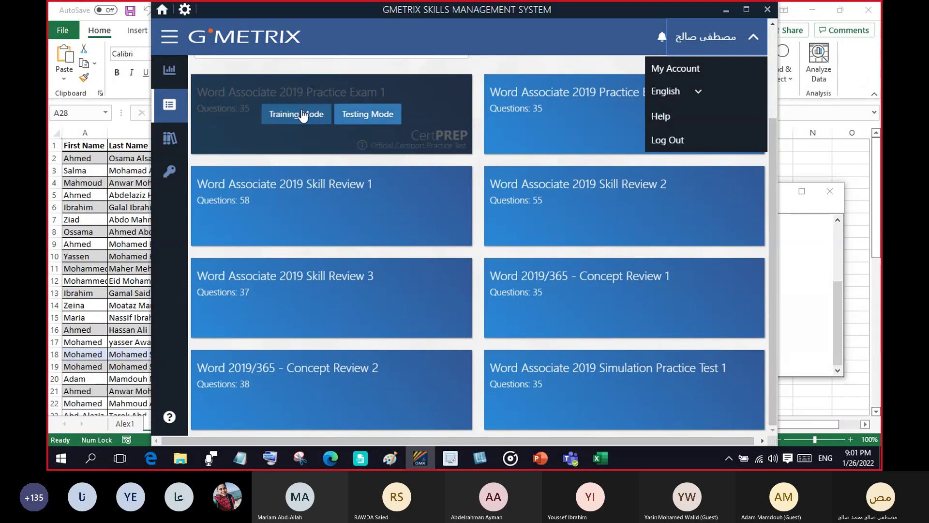
# Start a new Testing Mode attempt of Practice Exam 1 and dismiss the server error
pyautogui.click(353, 116)
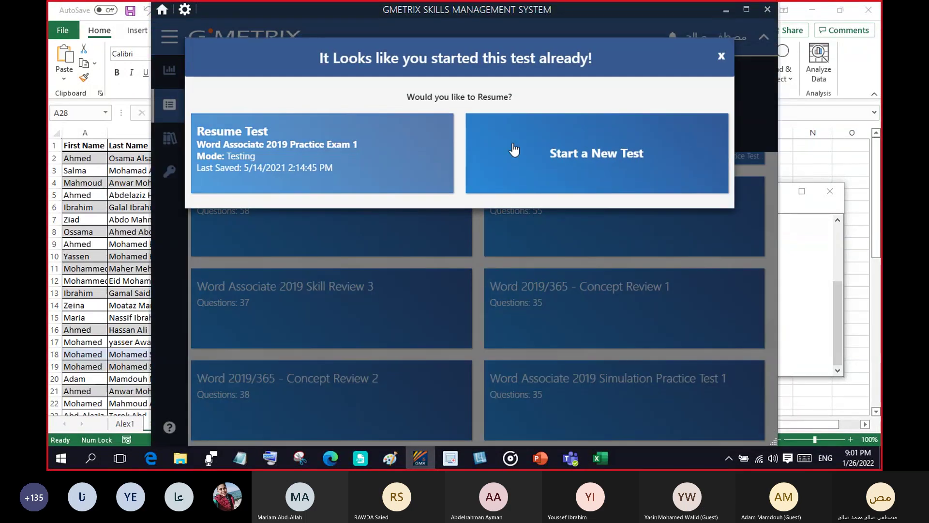
pyautogui.click(543, 142)
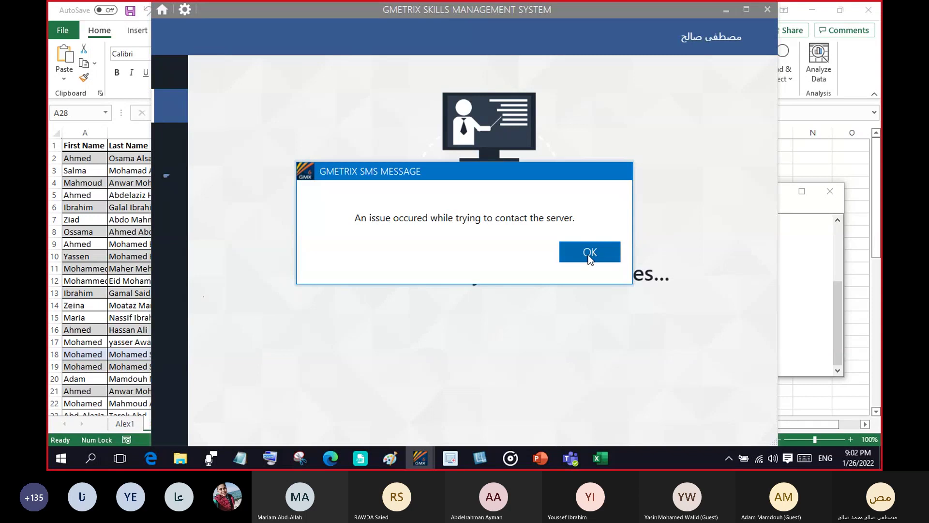
pyautogui.click(589, 253)
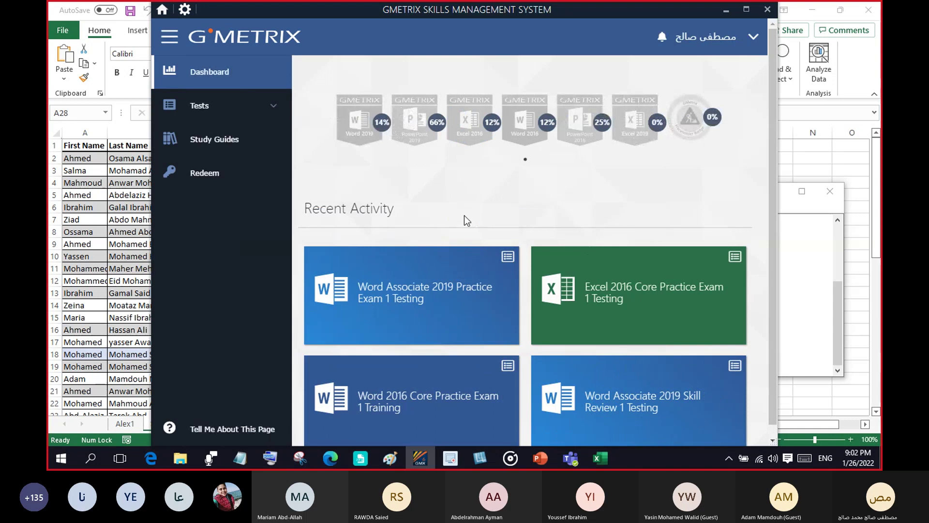
# Resume Word Associate 2019 Practice Exam 1 from the Dashboard's Recent Activity tile
pyautogui.click(403, 310)
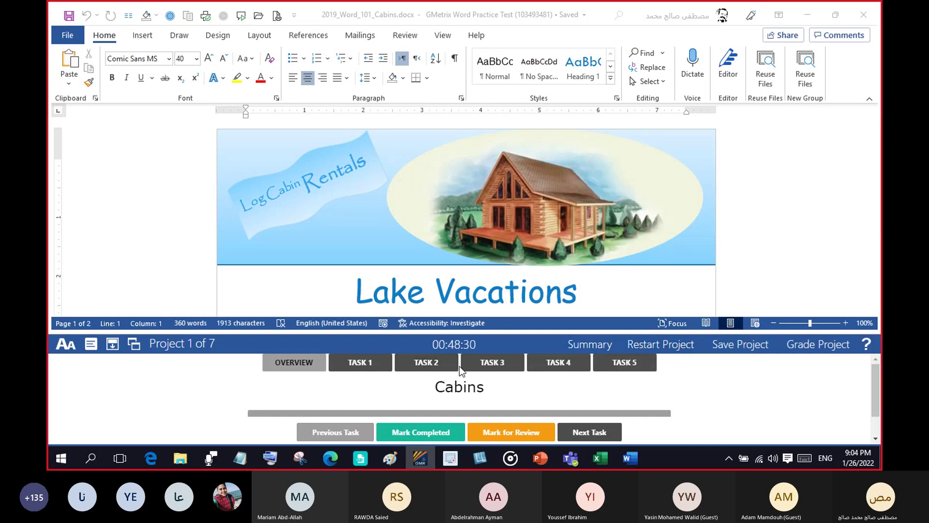
# Review Task 1's table-conversion wording, then display Task 2's Log_cabin link instruction
pyautogui.click(360, 363)
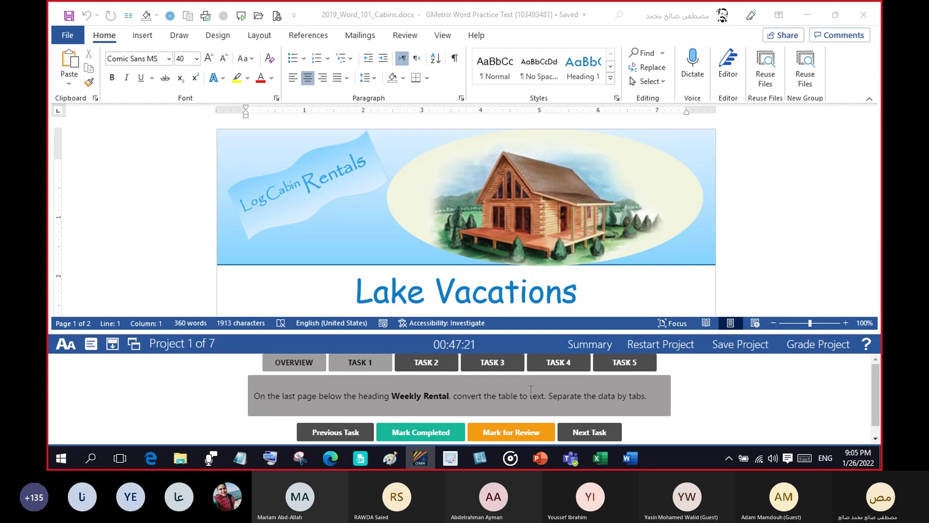
pyautogui.moveTo(453, 394); pyautogui.dragTo(547, 394)
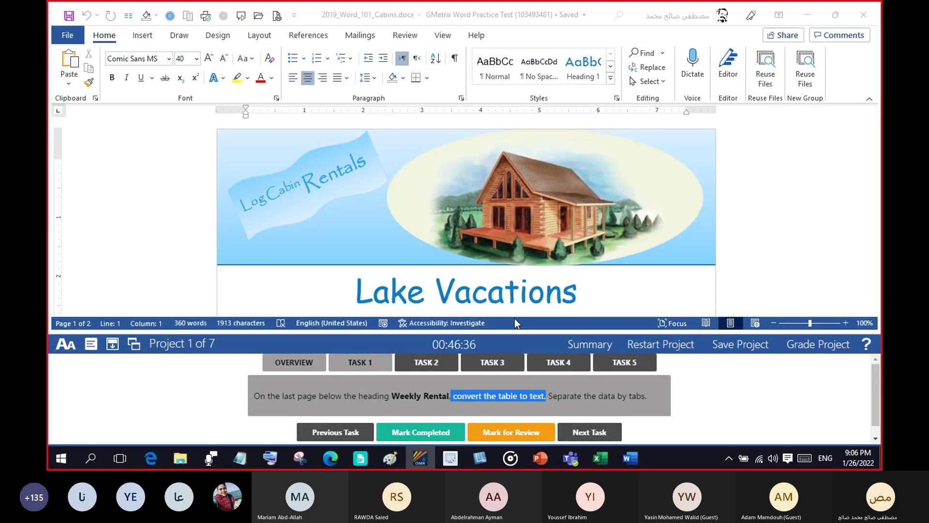
pyautogui.click(429, 359)
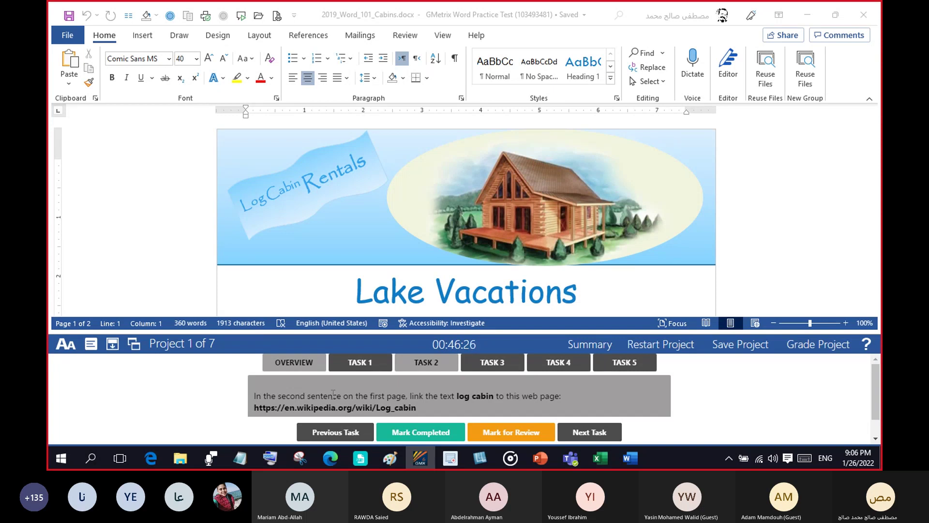
# Highlight 'link' and 'web page' in Task 2's text and bring up Word's Insert commands
pyautogui.doubleClick(415, 396)
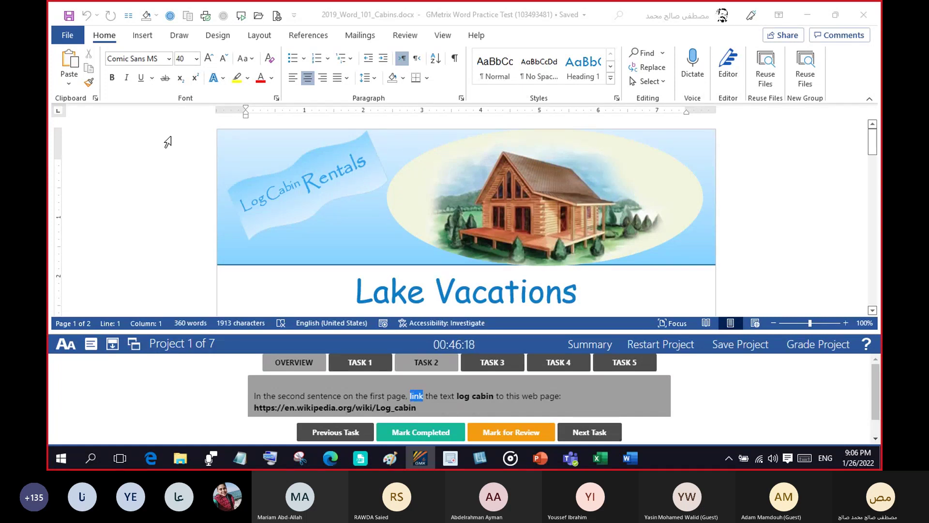
pyautogui.click(148, 38)
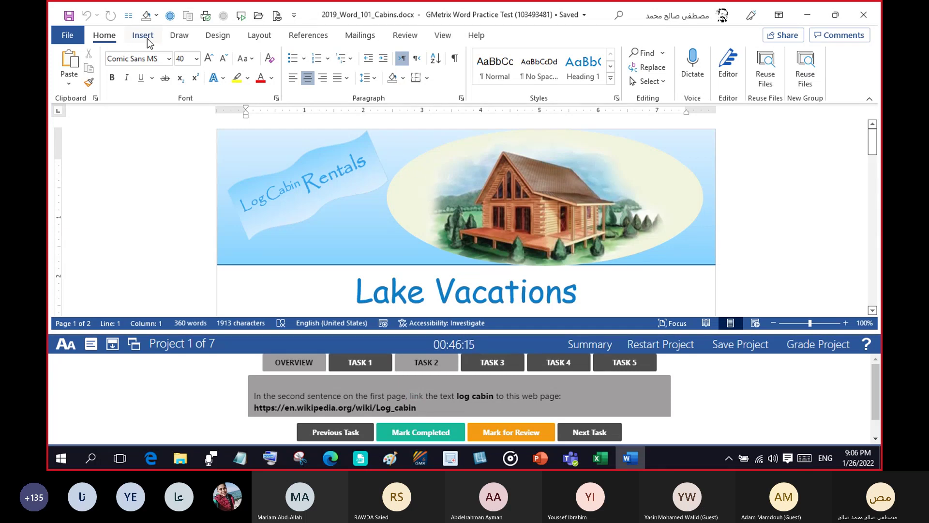
pyautogui.click(147, 38)
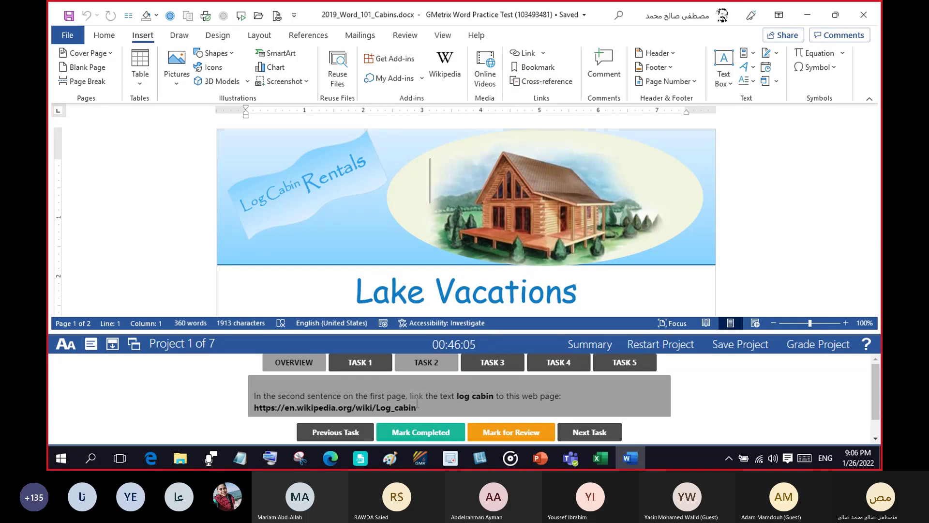
pyautogui.moveTo(522, 397); pyautogui.dragTo(561, 397)
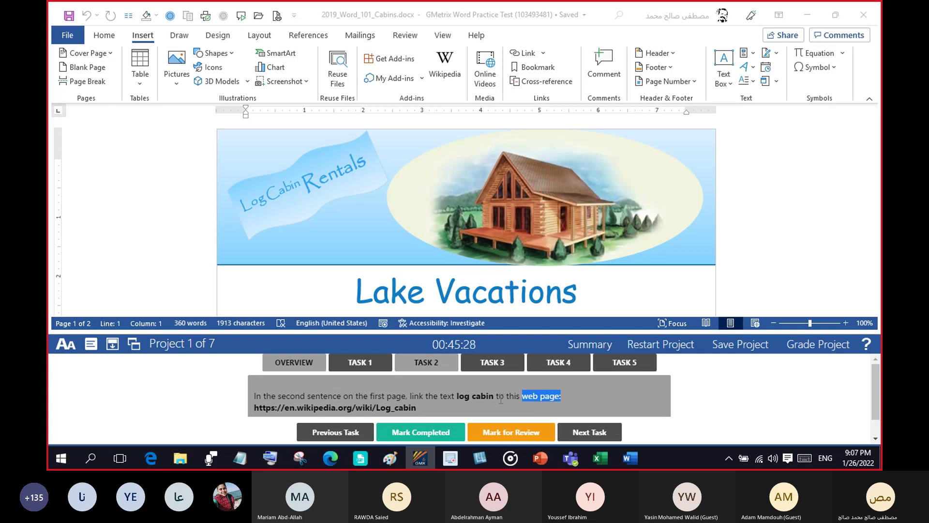
# Display Task 3 and highlight 'Section Break' in its instruction
pyautogui.click(515, 367)
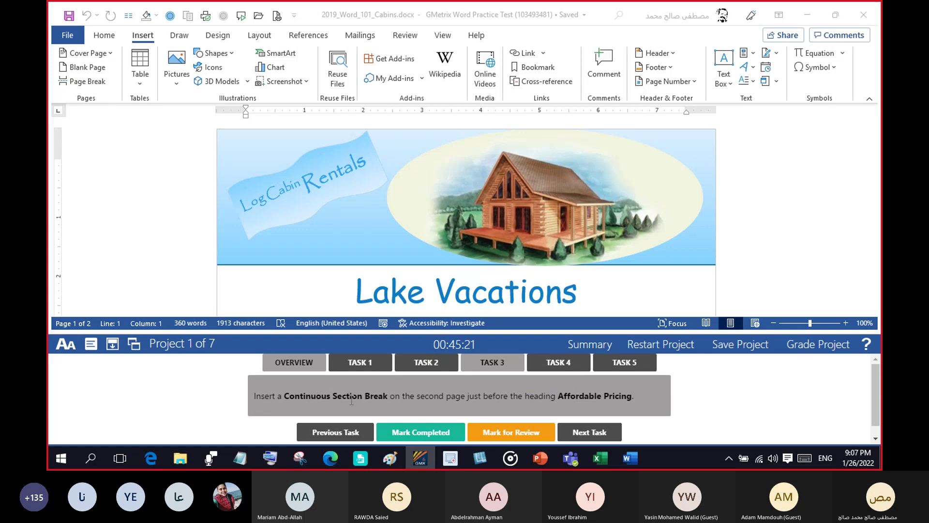
pyautogui.moveTo(331, 398); pyautogui.dragTo(381, 400)
pyautogui.doubleClick(381, 399)
# Browse the Layout Breaks list without inserting a break, then display Task 4's Trees.png bullet instruction
pyautogui.click(265, 38)
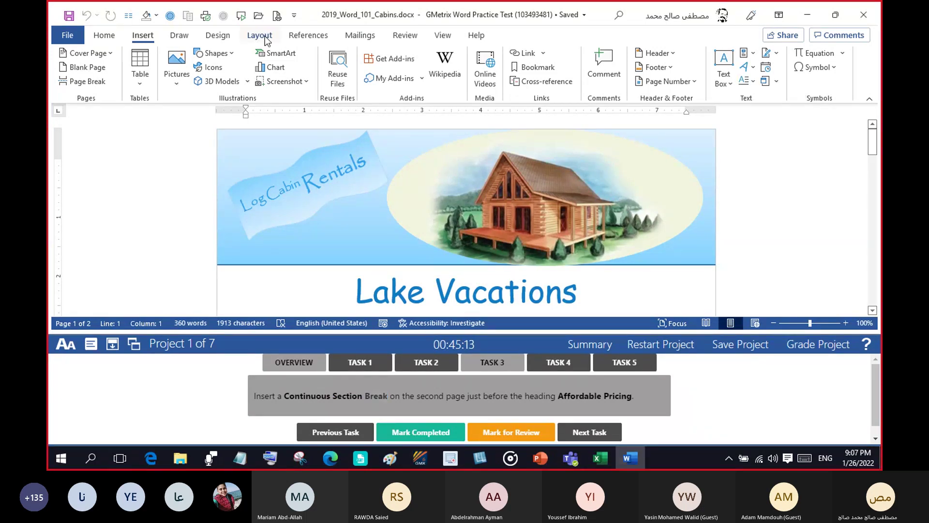
pyautogui.click(265, 36)
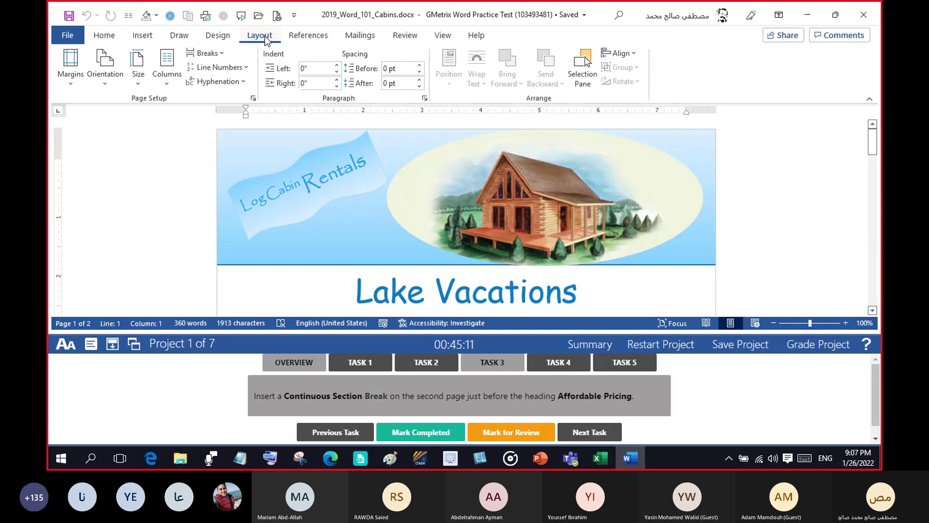
pyautogui.click(203, 53)
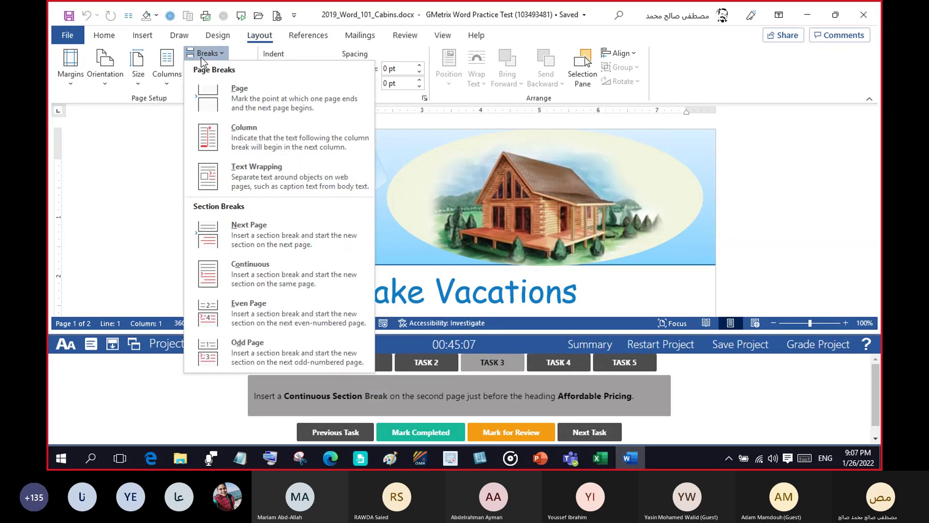
pyautogui.press('Escape')
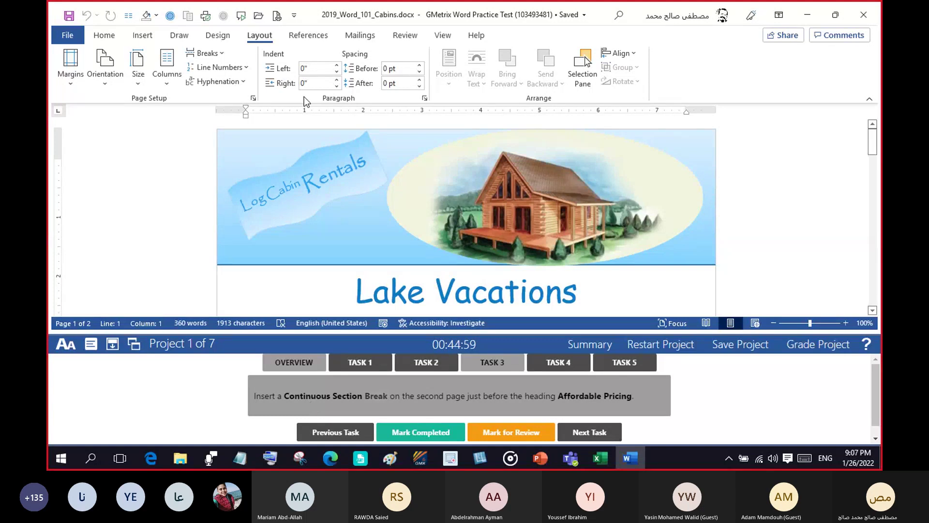
pyautogui.click(206, 53)
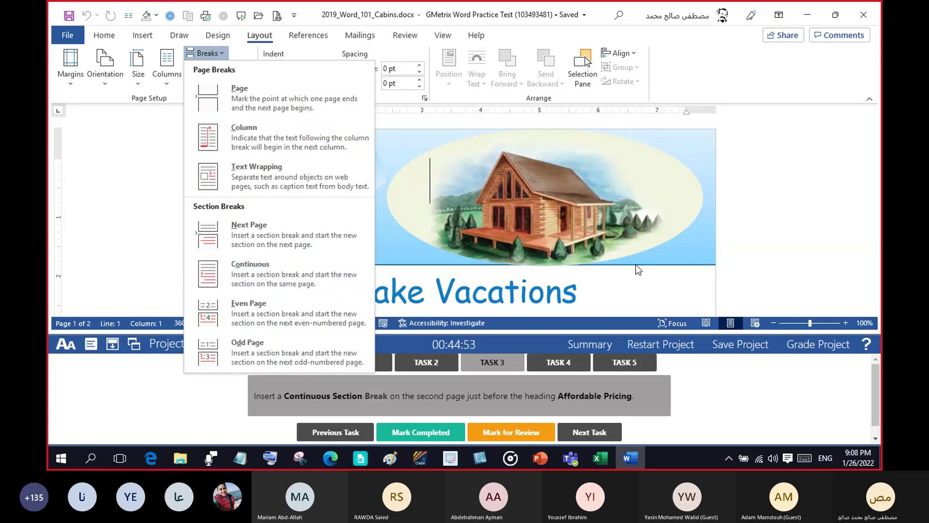
pyautogui.click(422, 233)
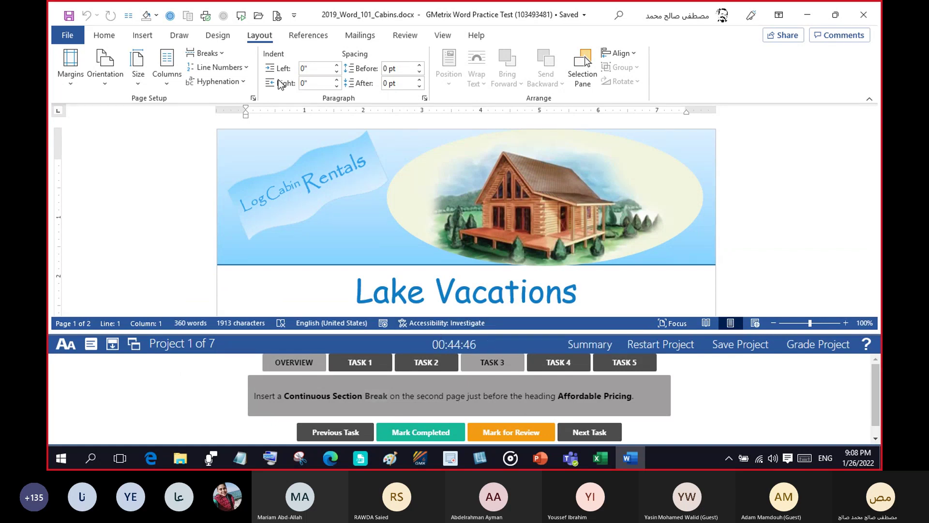
pyautogui.click(223, 51)
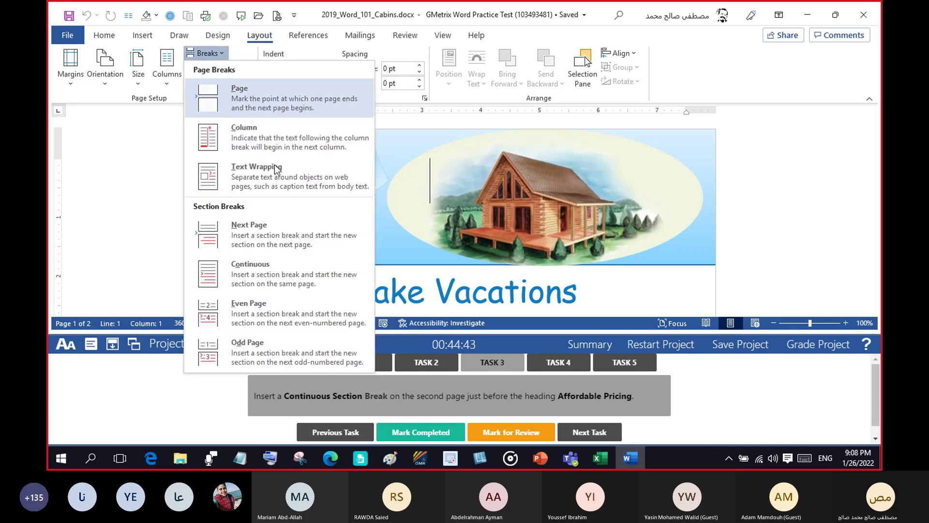
pyautogui.click(288, 190)
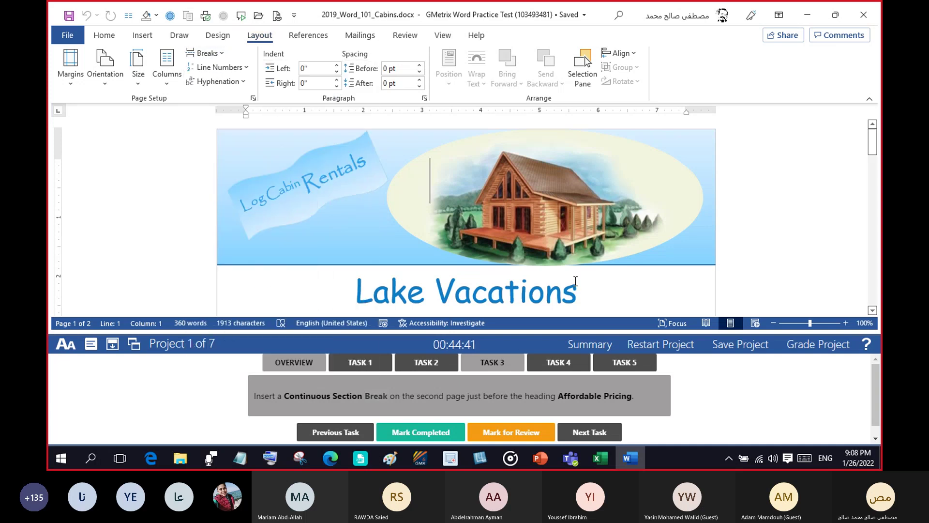
pyautogui.click(564, 366)
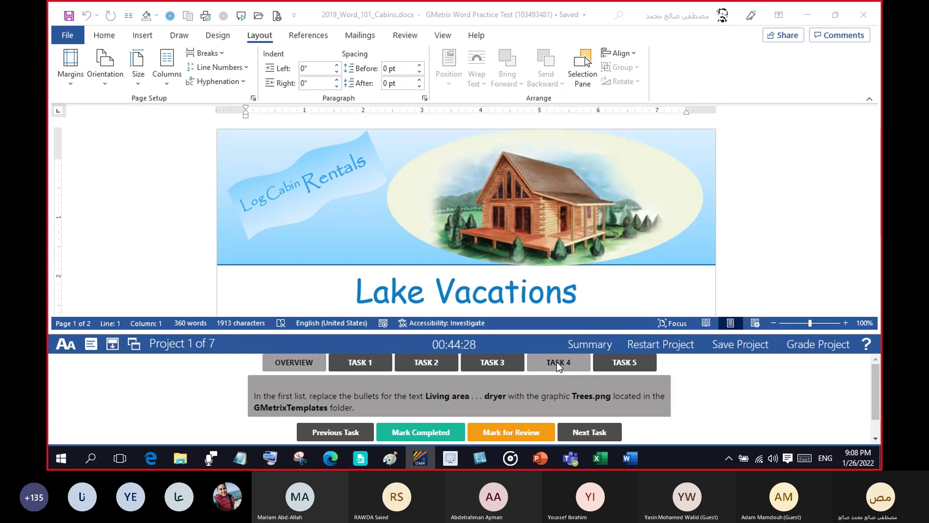
pyautogui.doubleClick(300, 397)
pyautogui.doubleClick(368, 394)
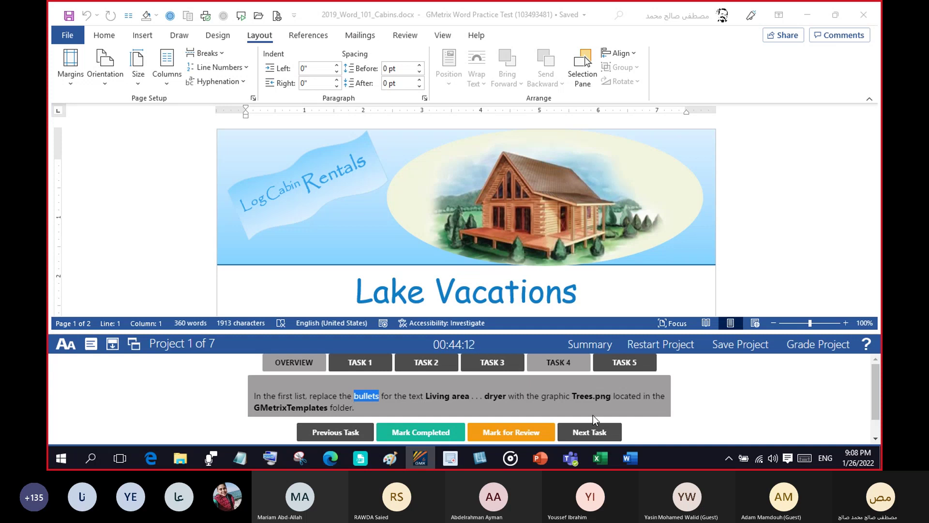
pyautogui.doubleClick(548, 396)
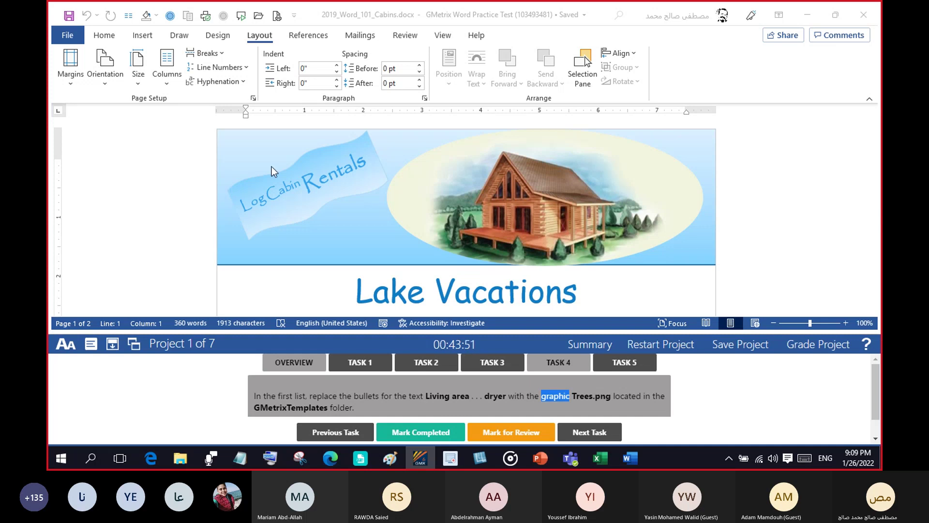
# Display Task 5's Simple Frame, Black instruction and scroll the Cabins document to the floorplan
pyautogui.click(629, 362)
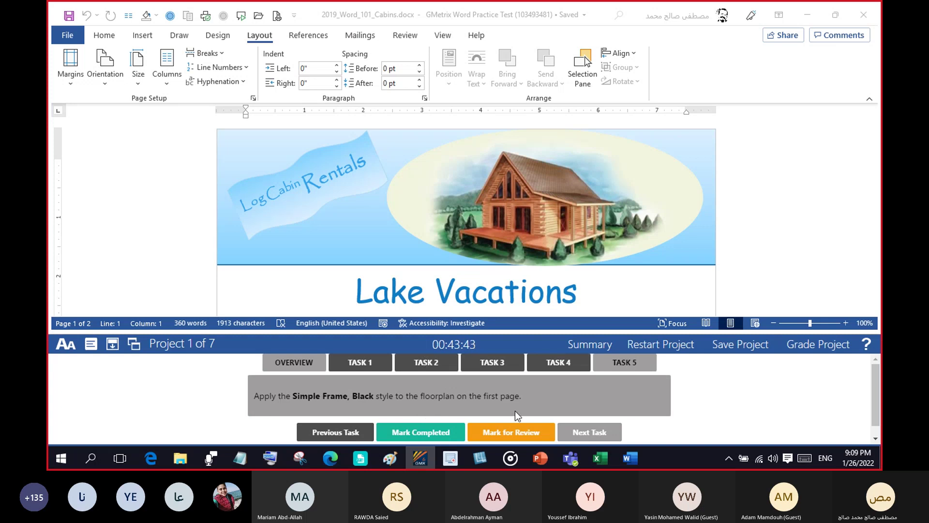
pyautogui.doubleClick(383, 397)
pyautogui.click(815, 167)
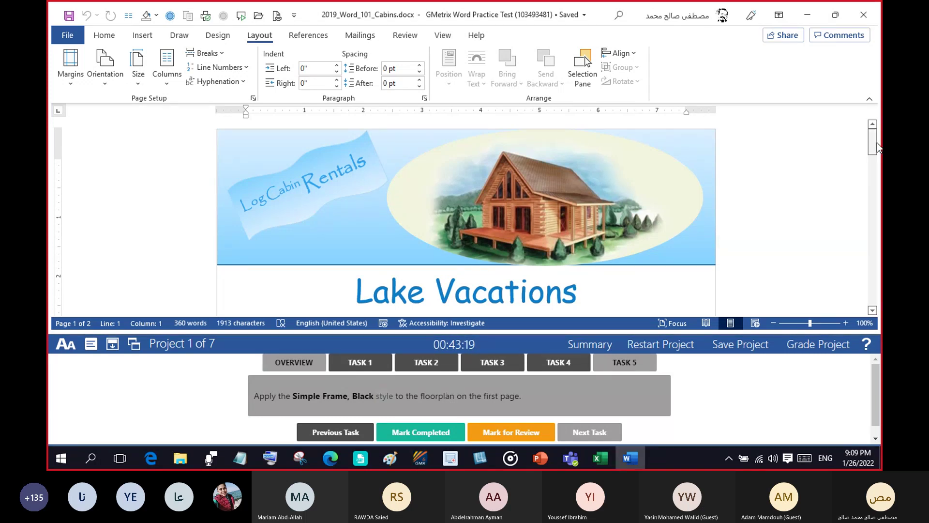
pyautogui.moveTo(877, 142); pyautogui.dragTo(881, 197)
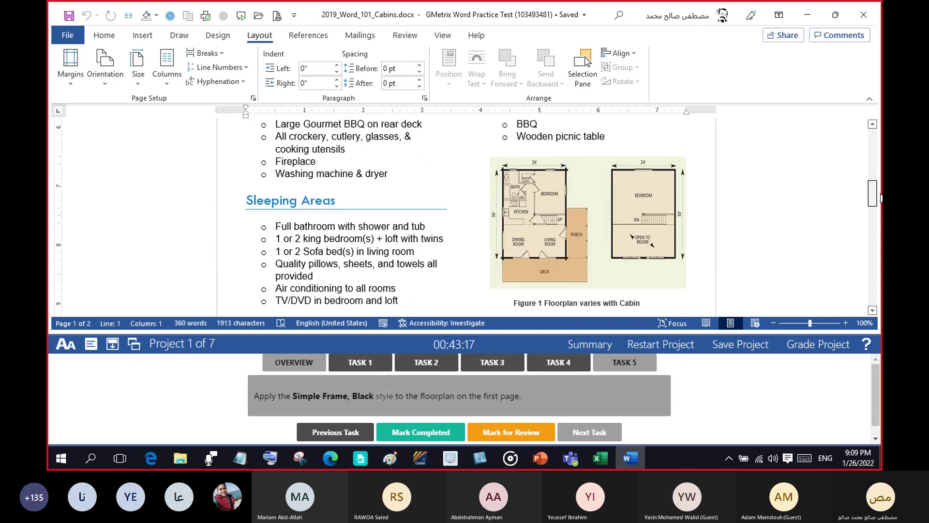